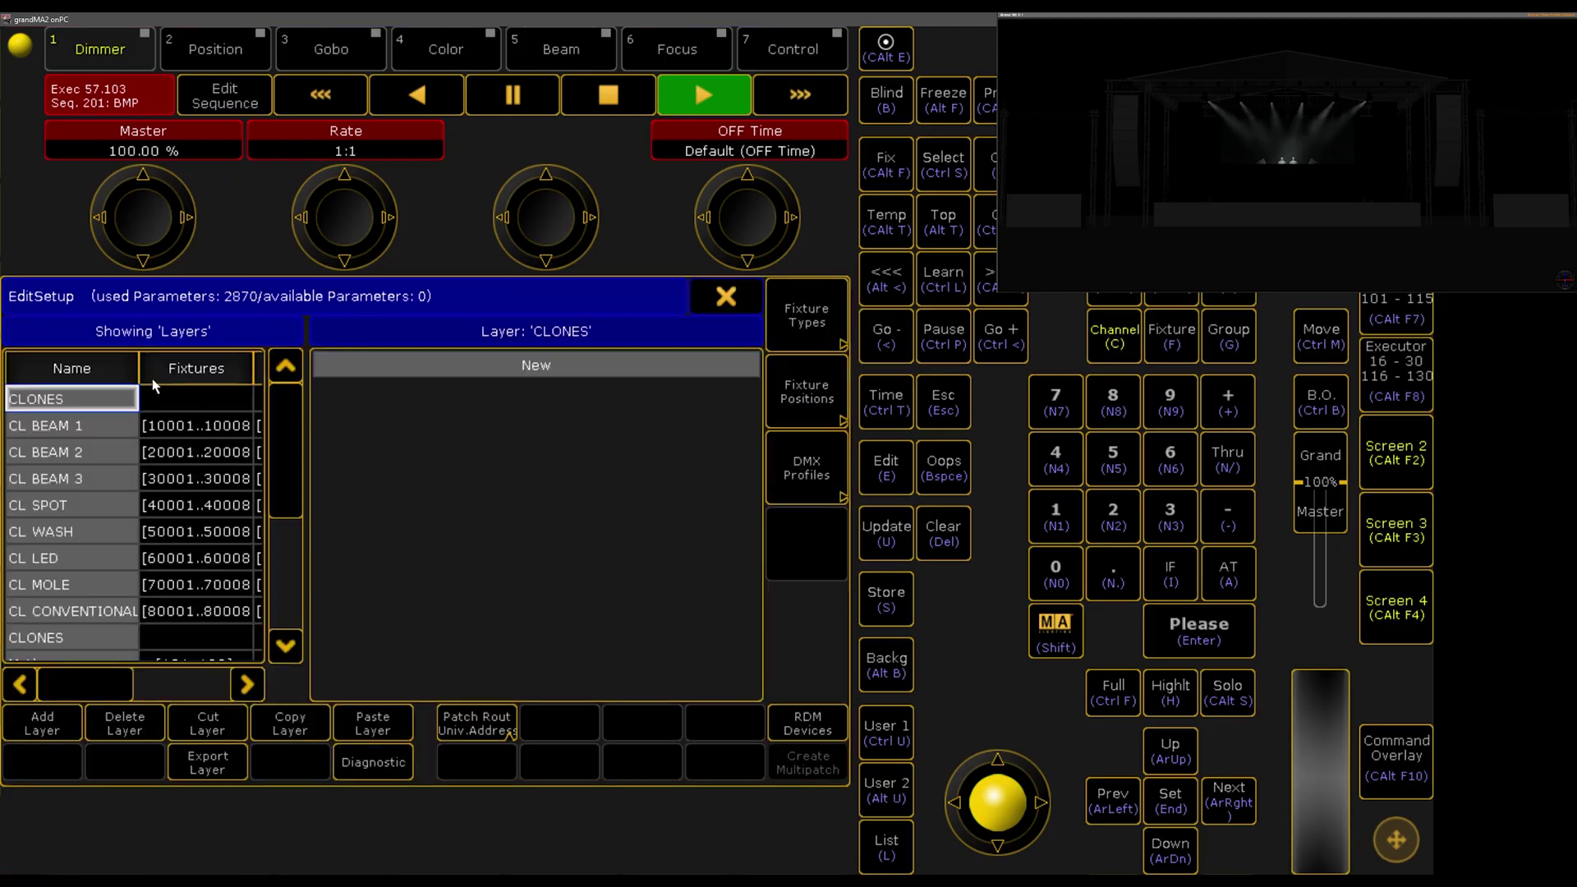
- Widen the Patch layer list to show the Channels column, scroll through the layers, then close EditSetup
{"action": "left_click_drag", "start_coordinate": [306, 403], "coordinate": [412, 431]}
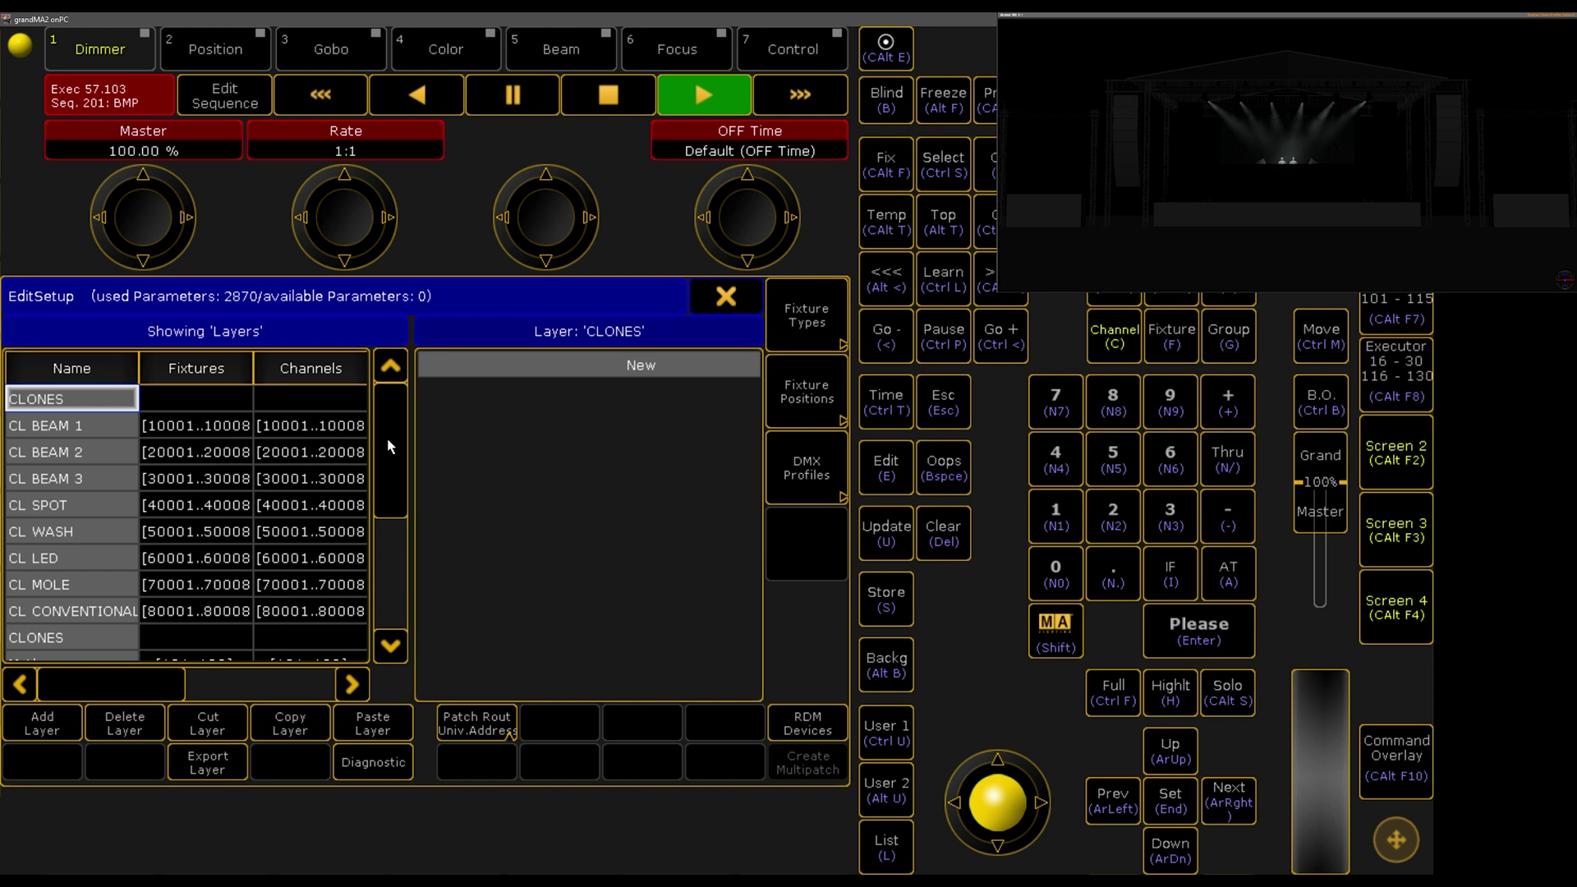
{"action": "left_click_drag", "start_coordinate": [387, 437], "coordinate": [371, 549]}
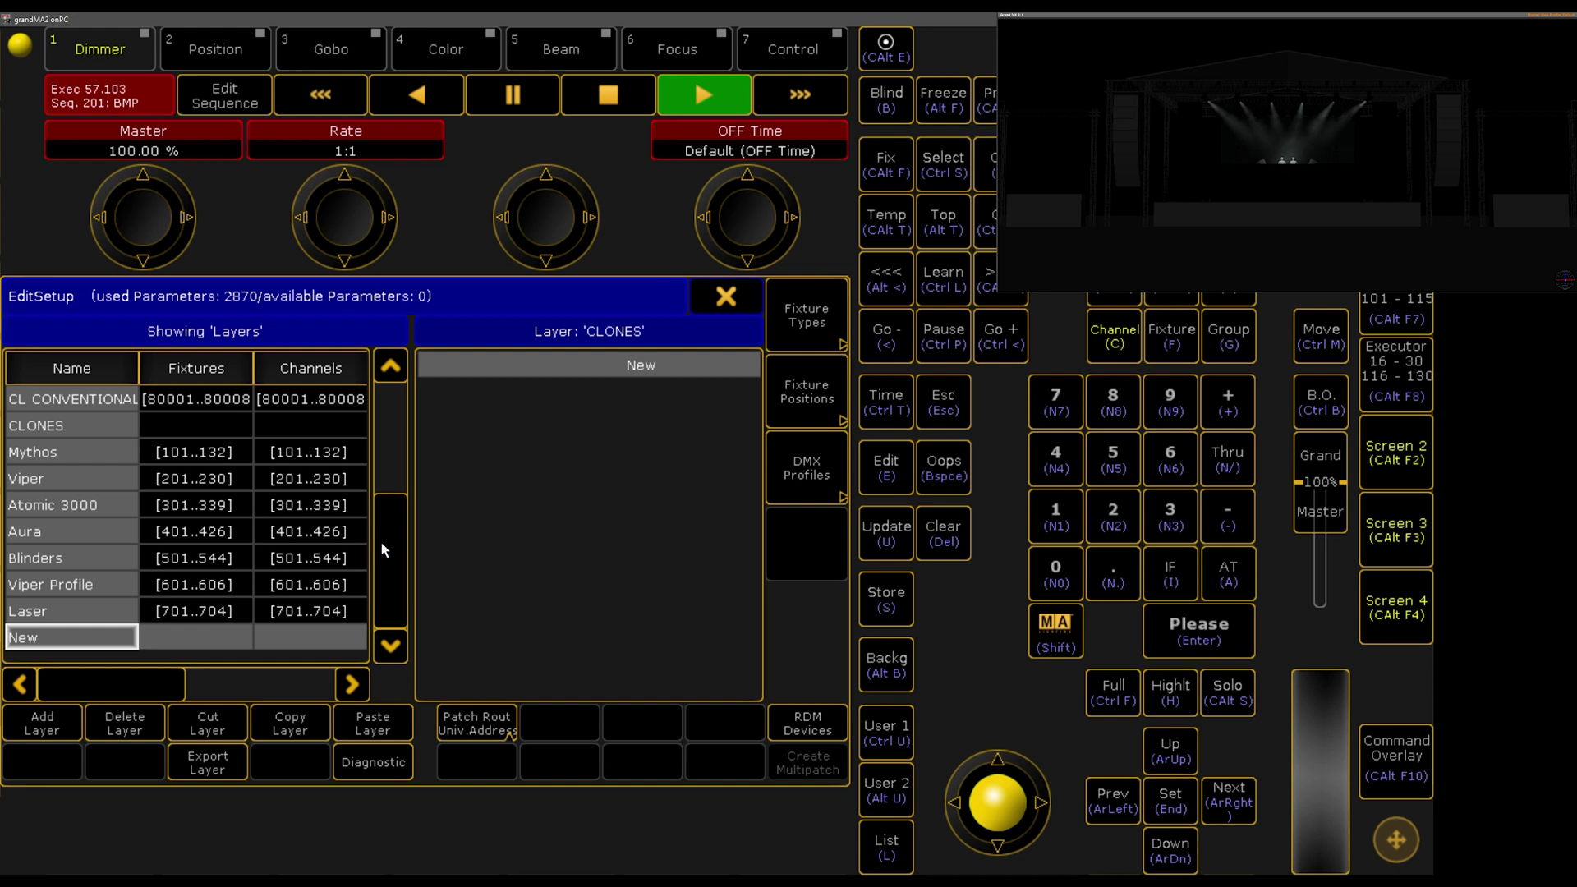
{"action": "left_click_drag", "start_coordinate": [381, 542], "coordinate": [389, 366]}
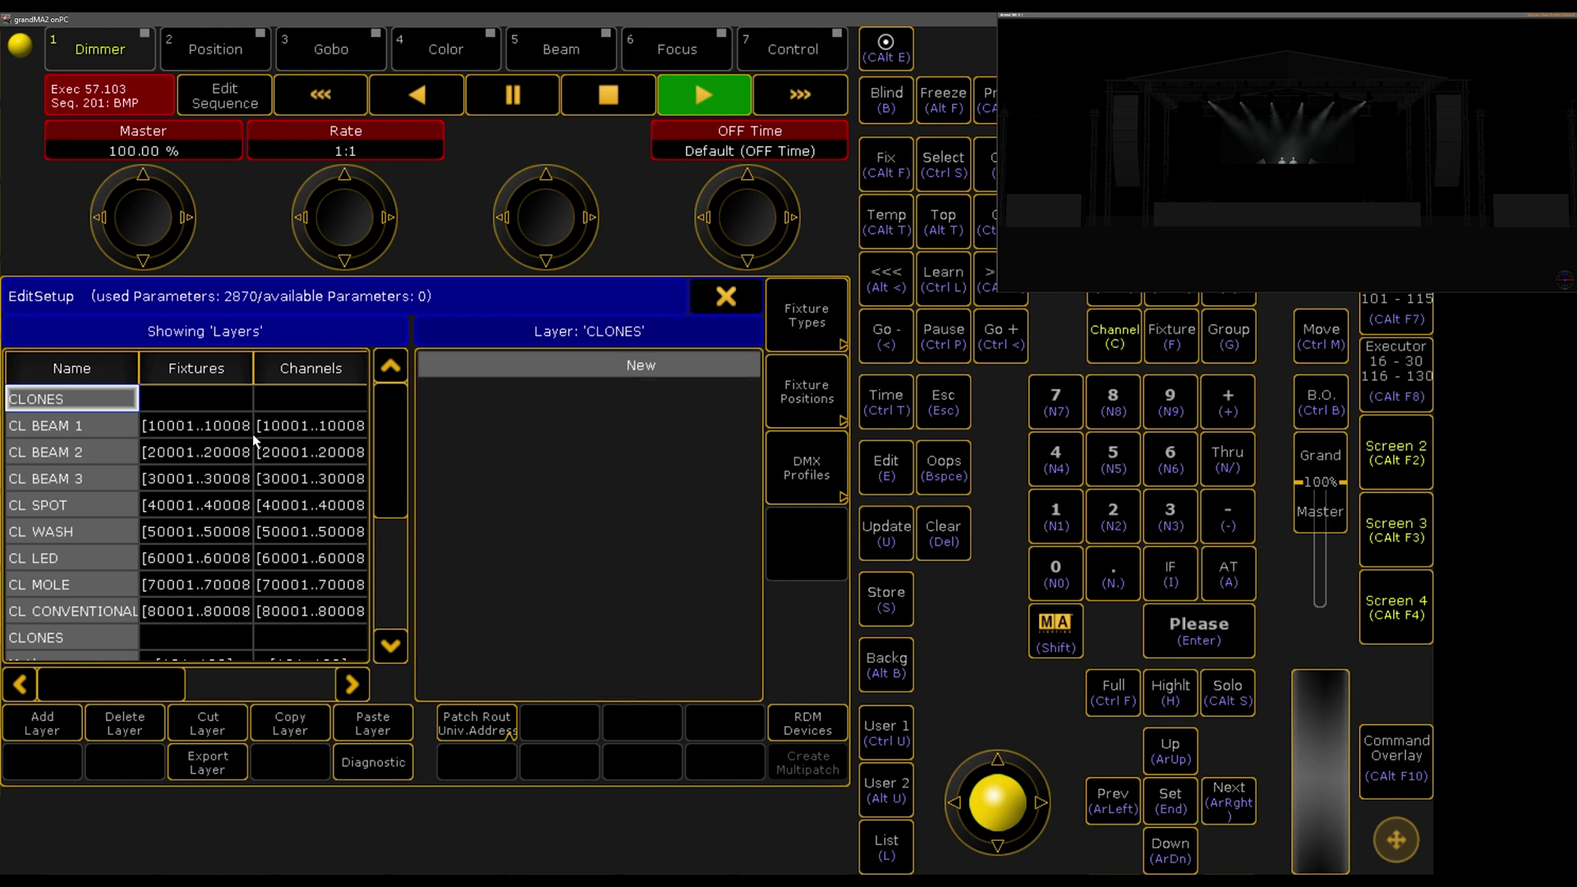
{"action": "left_click_drag", "start_coordinate": [379, 472], "coordinate": [387, 589]}
{"action": "left_click", "coordinate": [729, 298]}
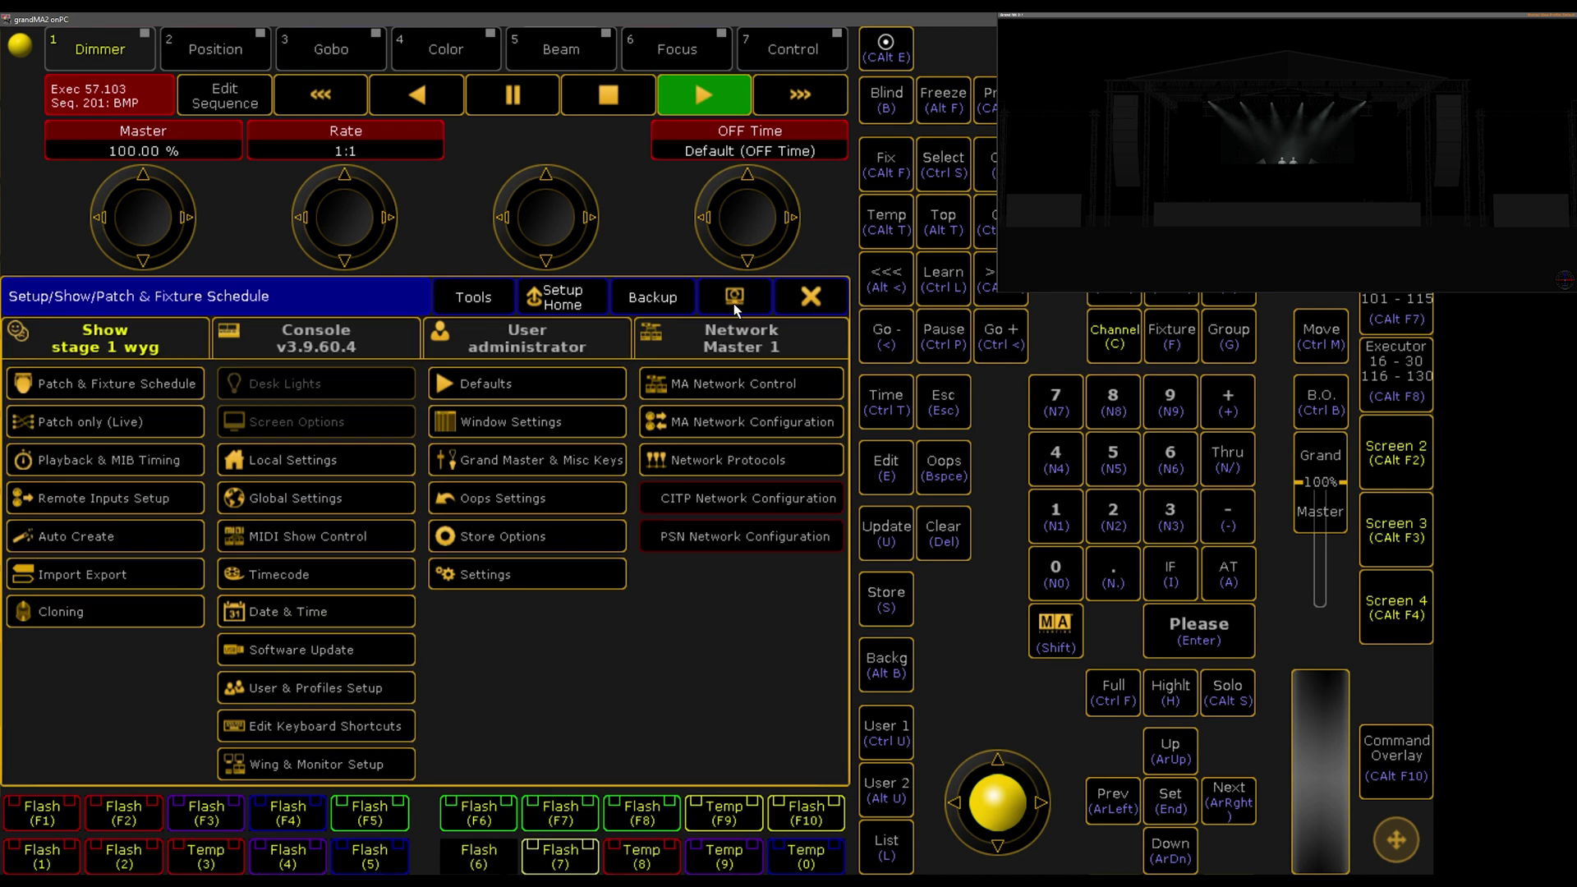
- Close Setup, enlarge the Screen 2 window and switch it to the Layout View
{"action": "left_click", "coordinate": [813, 301]}
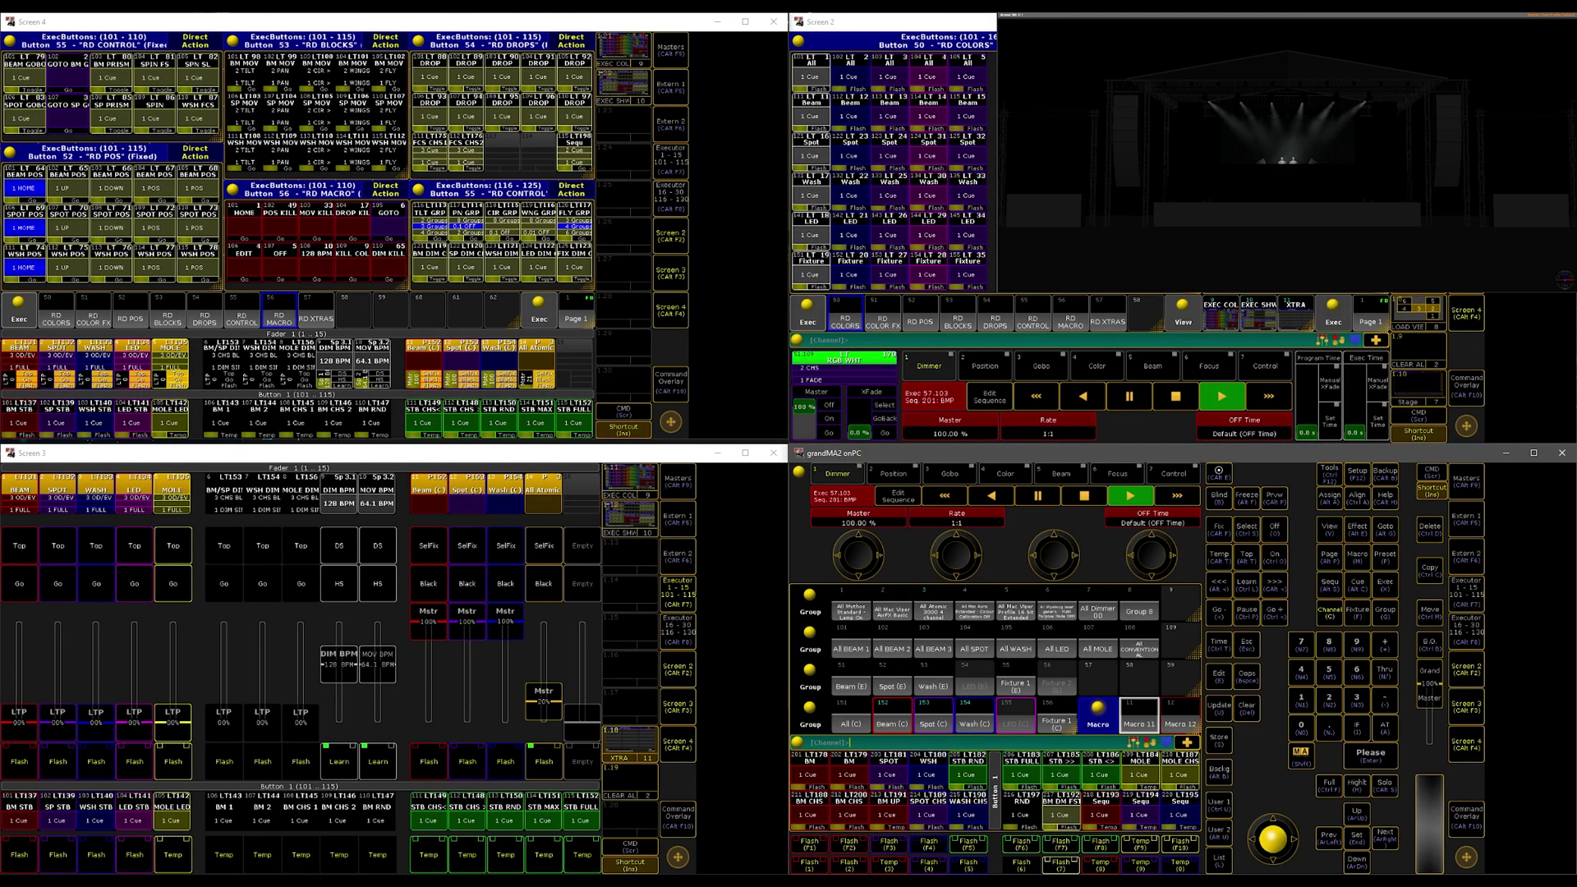
{"action": "left_click_drag", "start_coordinate": [1077, 22], "coordinate": [821, 15]}
{"action": "left_click", "coordinate": [1315, 223]}
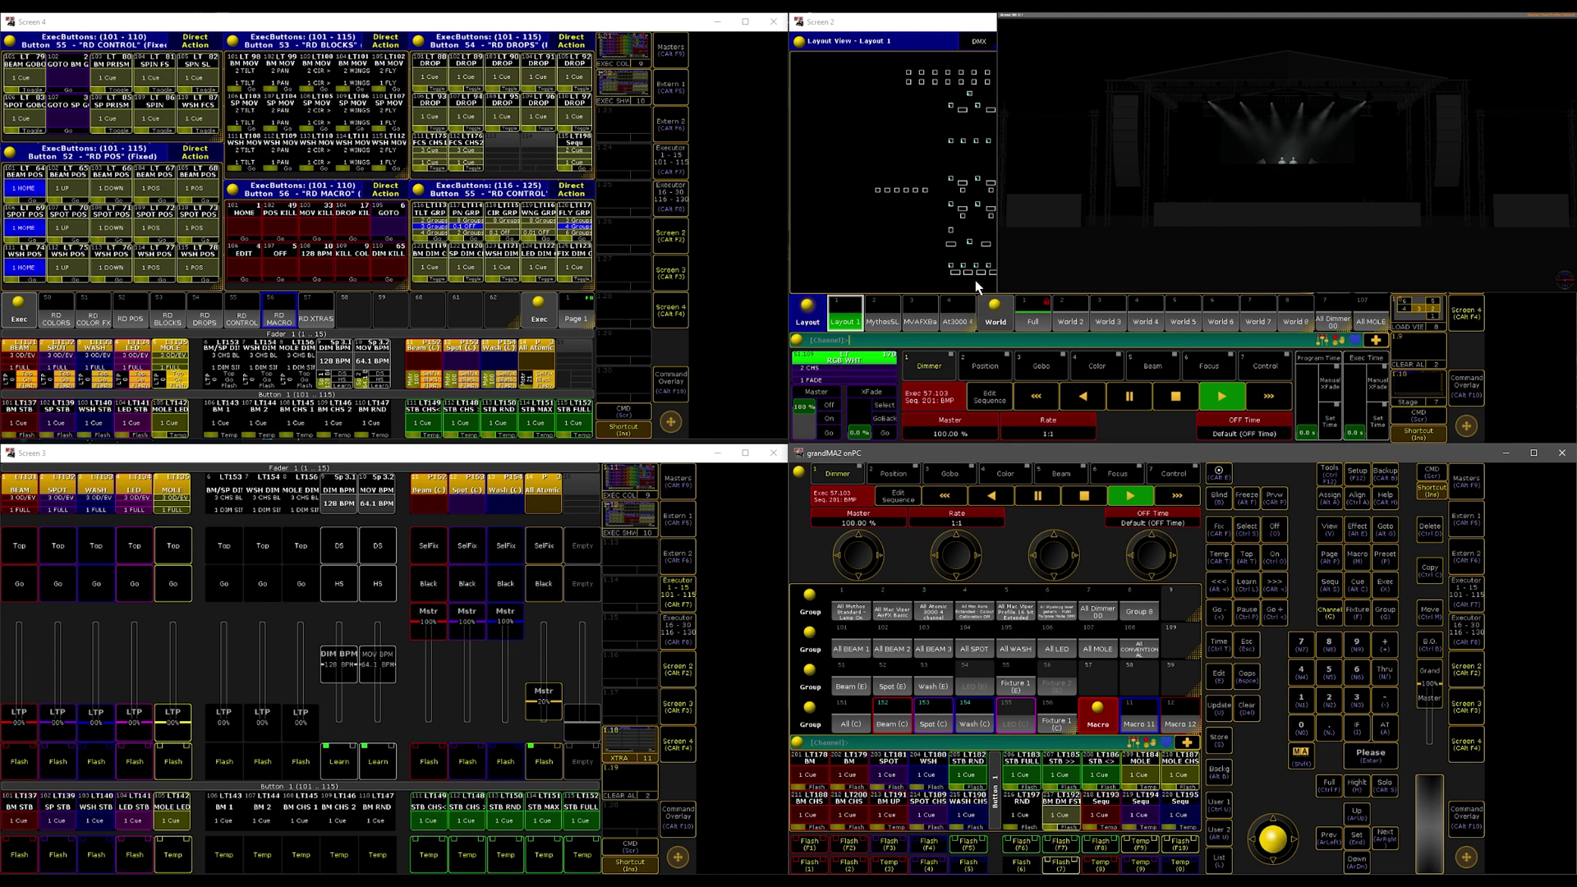
- Maximize Screen 2 and bring up the RD COLORS executor pages
{"action": "left_click", "coordinate": [1534, 23]}
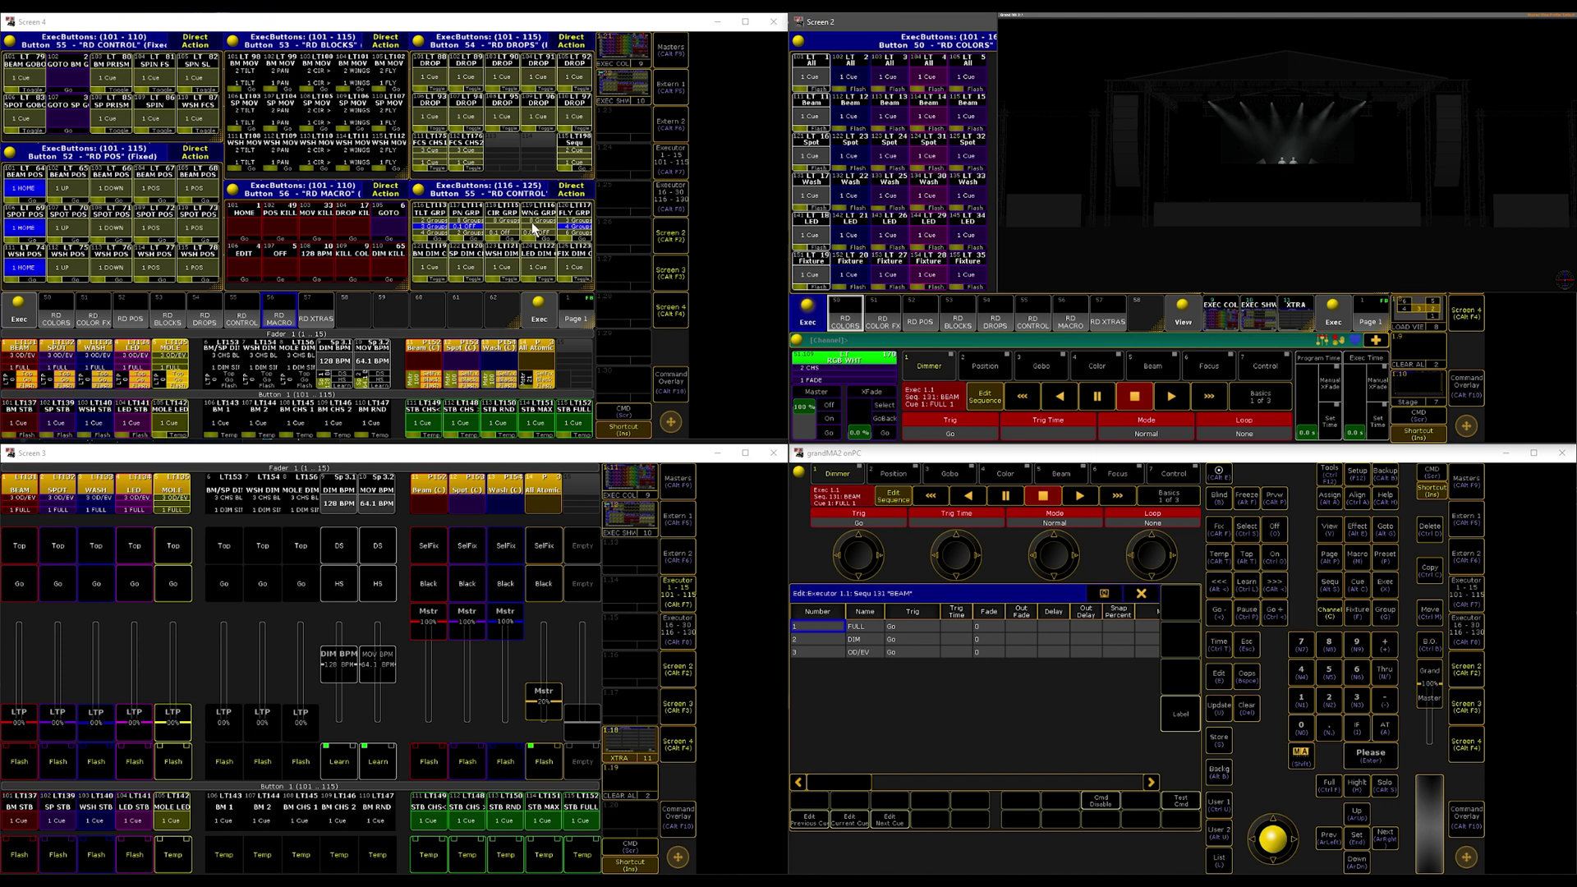
{"action": "left_click", "coordinate": [637, 47]}
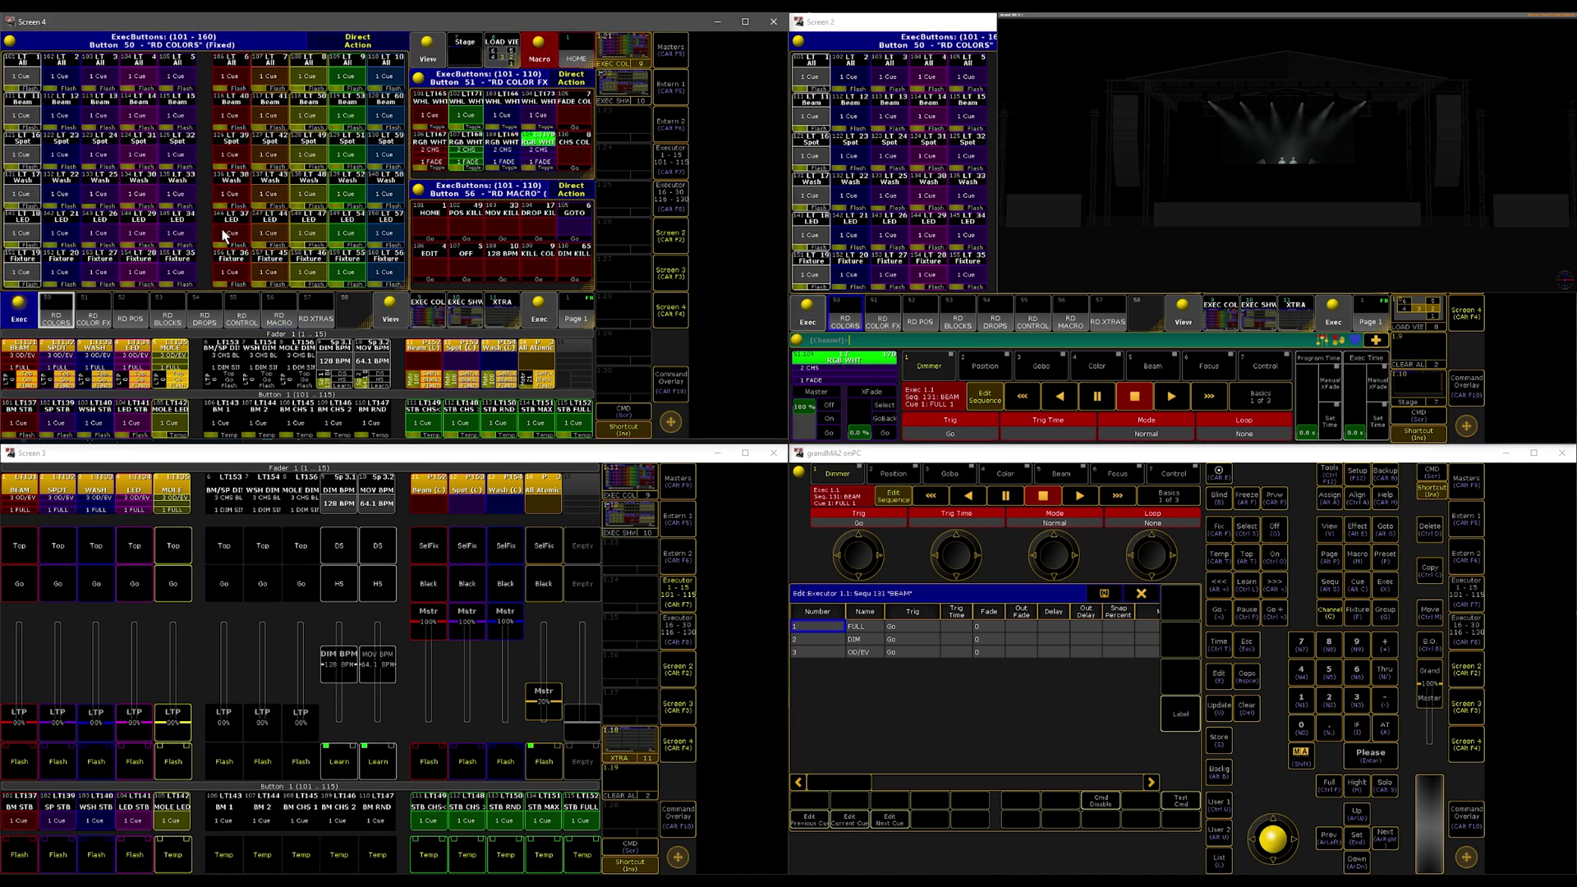
- Disable Direct Action and inspect executor 101 All's command, Group 151 At Preset 4.1
{"action": "left_click", "coordinate": [362, 41]}
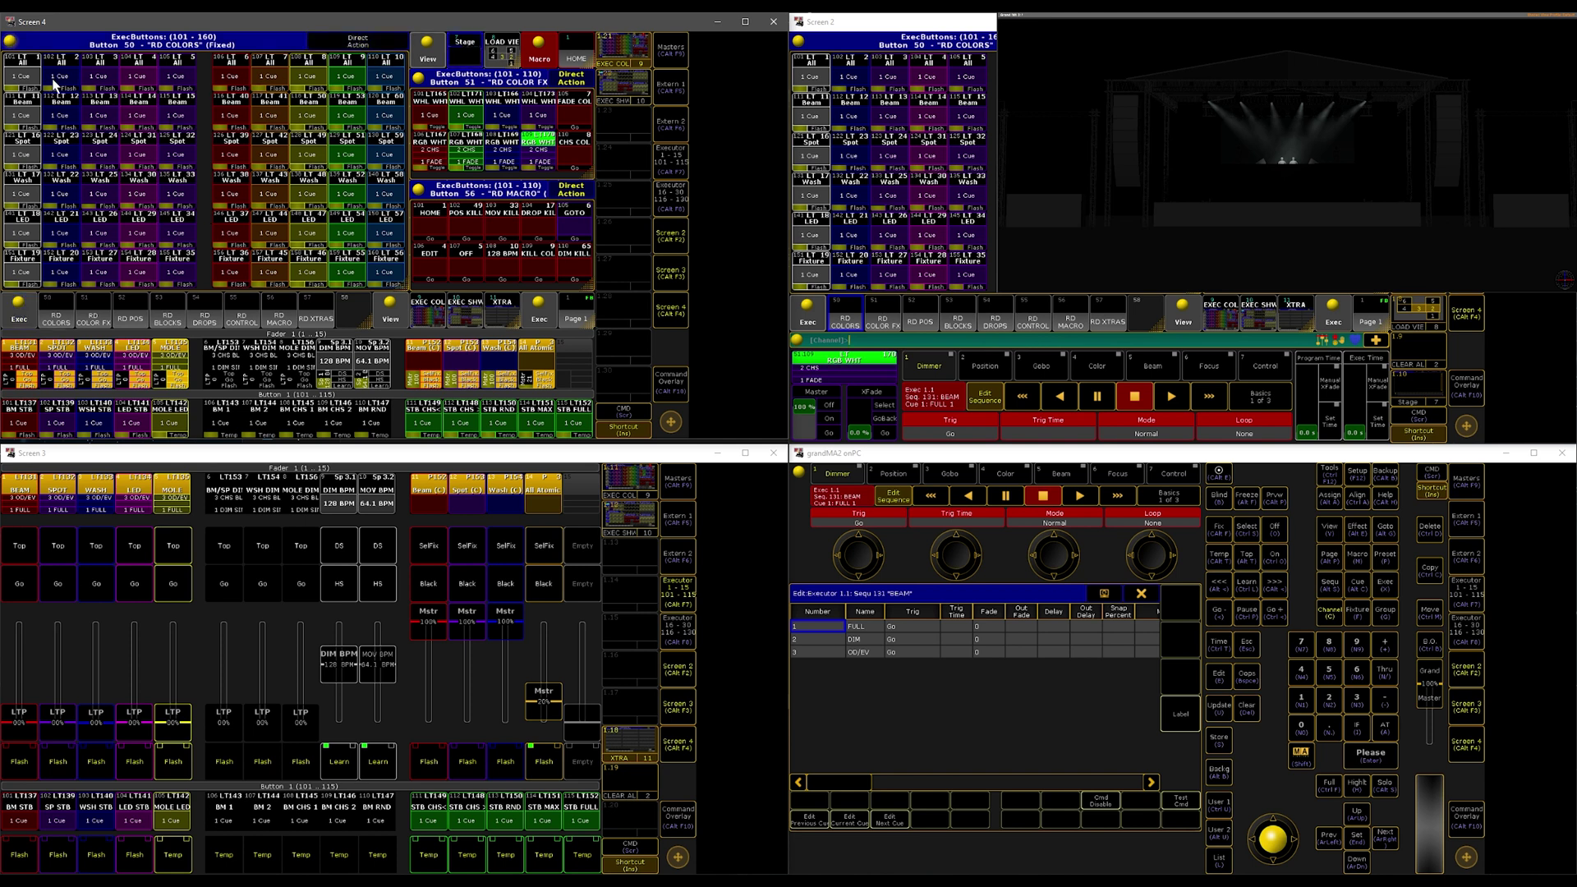
{"action": "left_click", "coordinate": [33, 80]}
{"action": "left_click_drag", "start_coordinate": [846, 782], "coordinate": [925, 780]}
{"action": "right_click", "coordinate": [976, 626]}
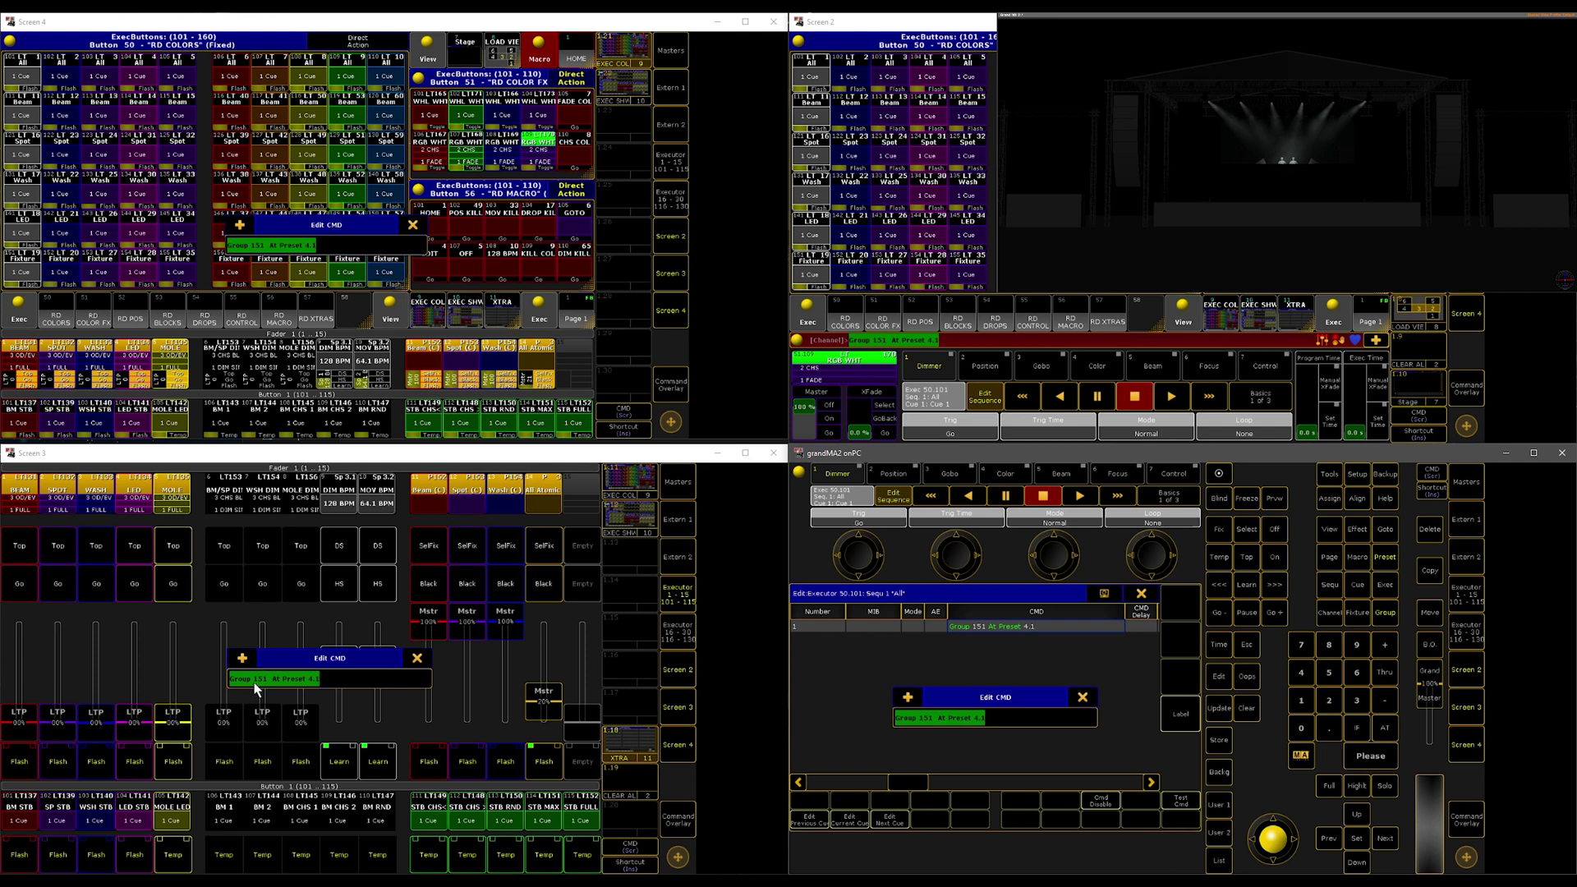
{"action": "left_click", "coordinate": [1083, 697]}
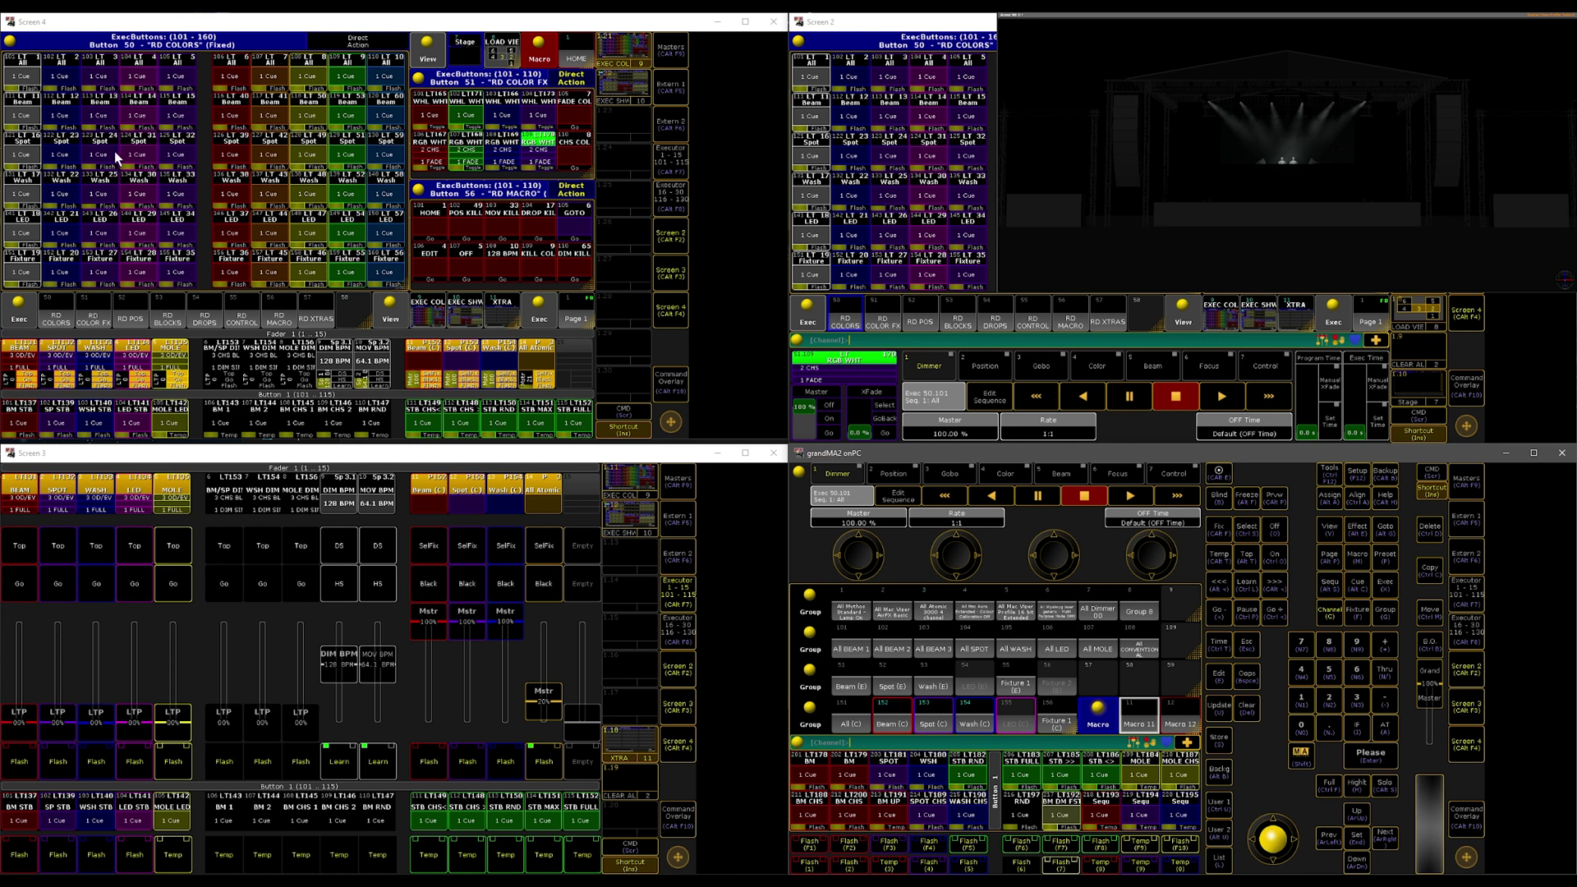
- Show the RD POS, BLOCKS, DROPS, MACRO and CONTROL pages and trigger the 2 TILT and 1 PAN looks
{"action": "left_click", "coordinate": [177, 235]}
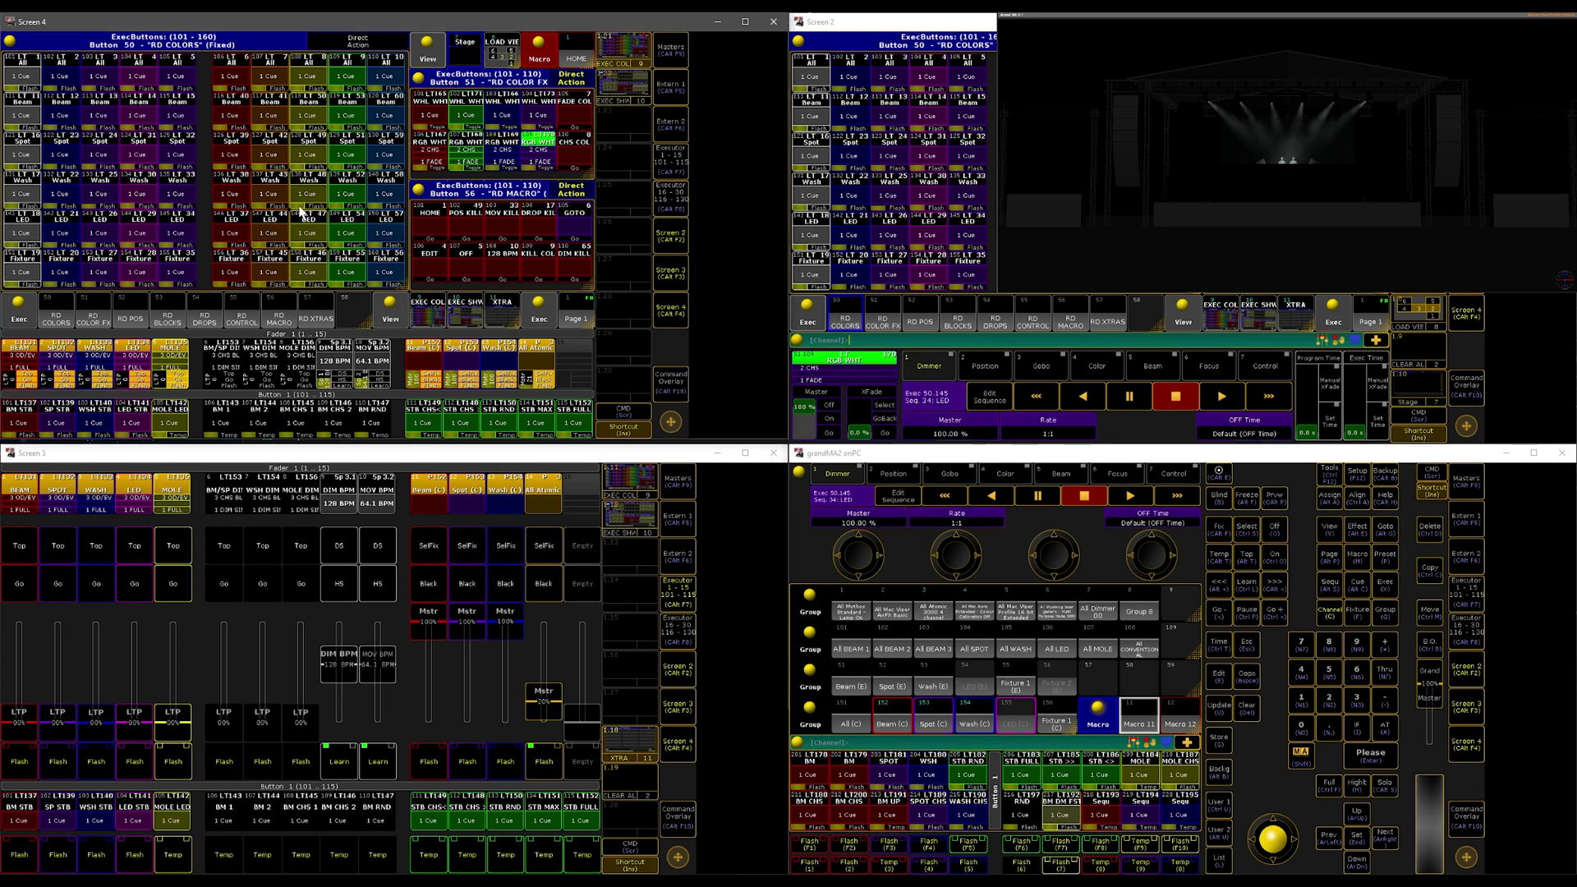
{"action": "left_click", "coordinate": [622, 95]}
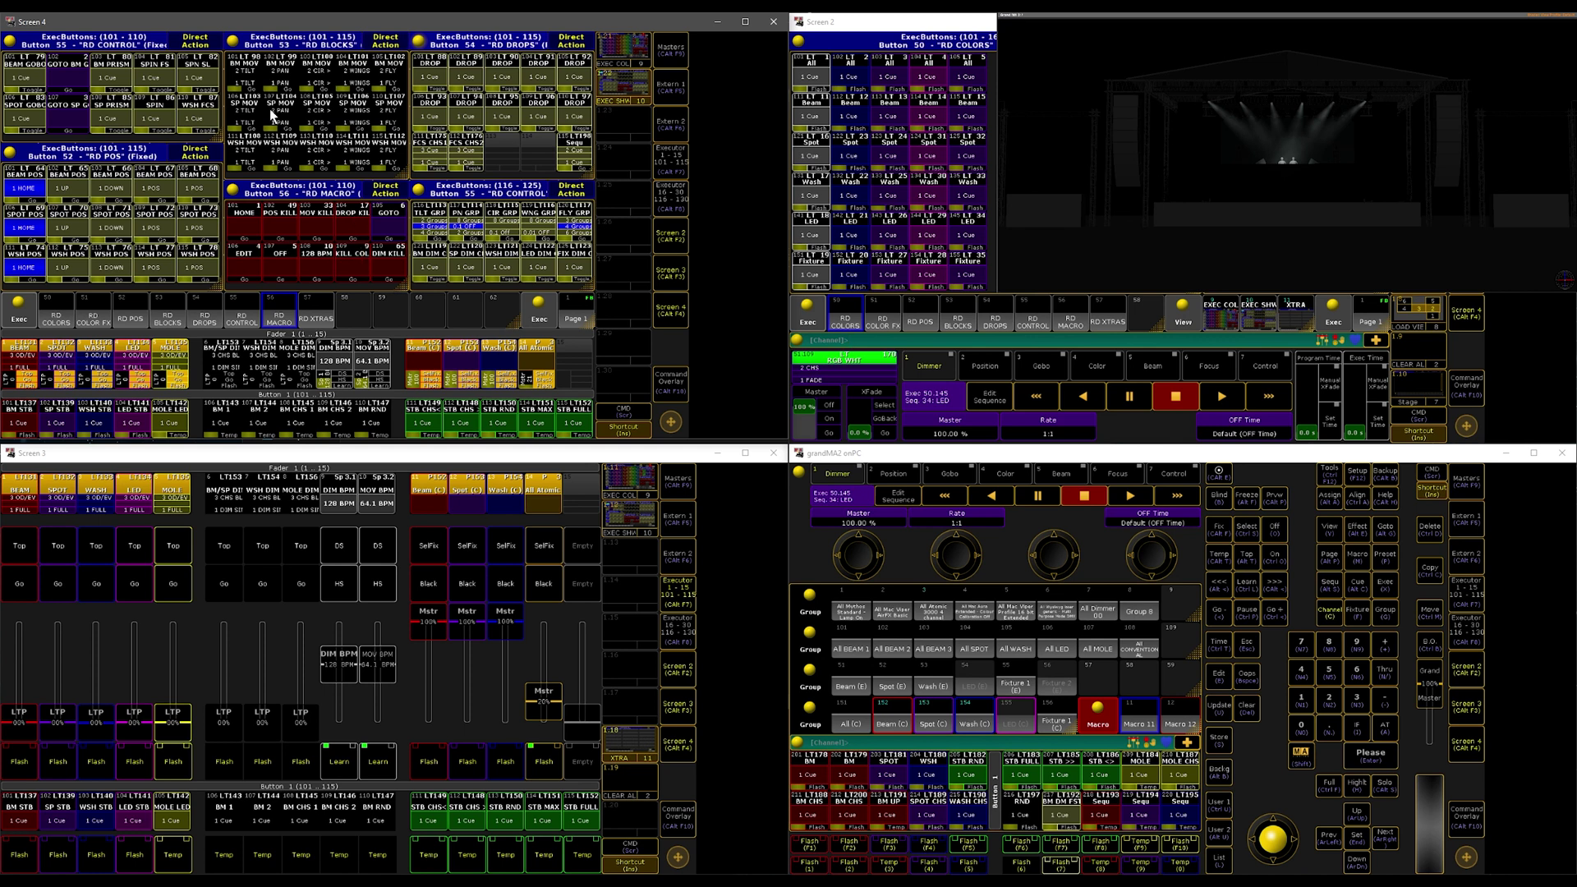
{"action": "left_click", "coordinate": [244, 78]}
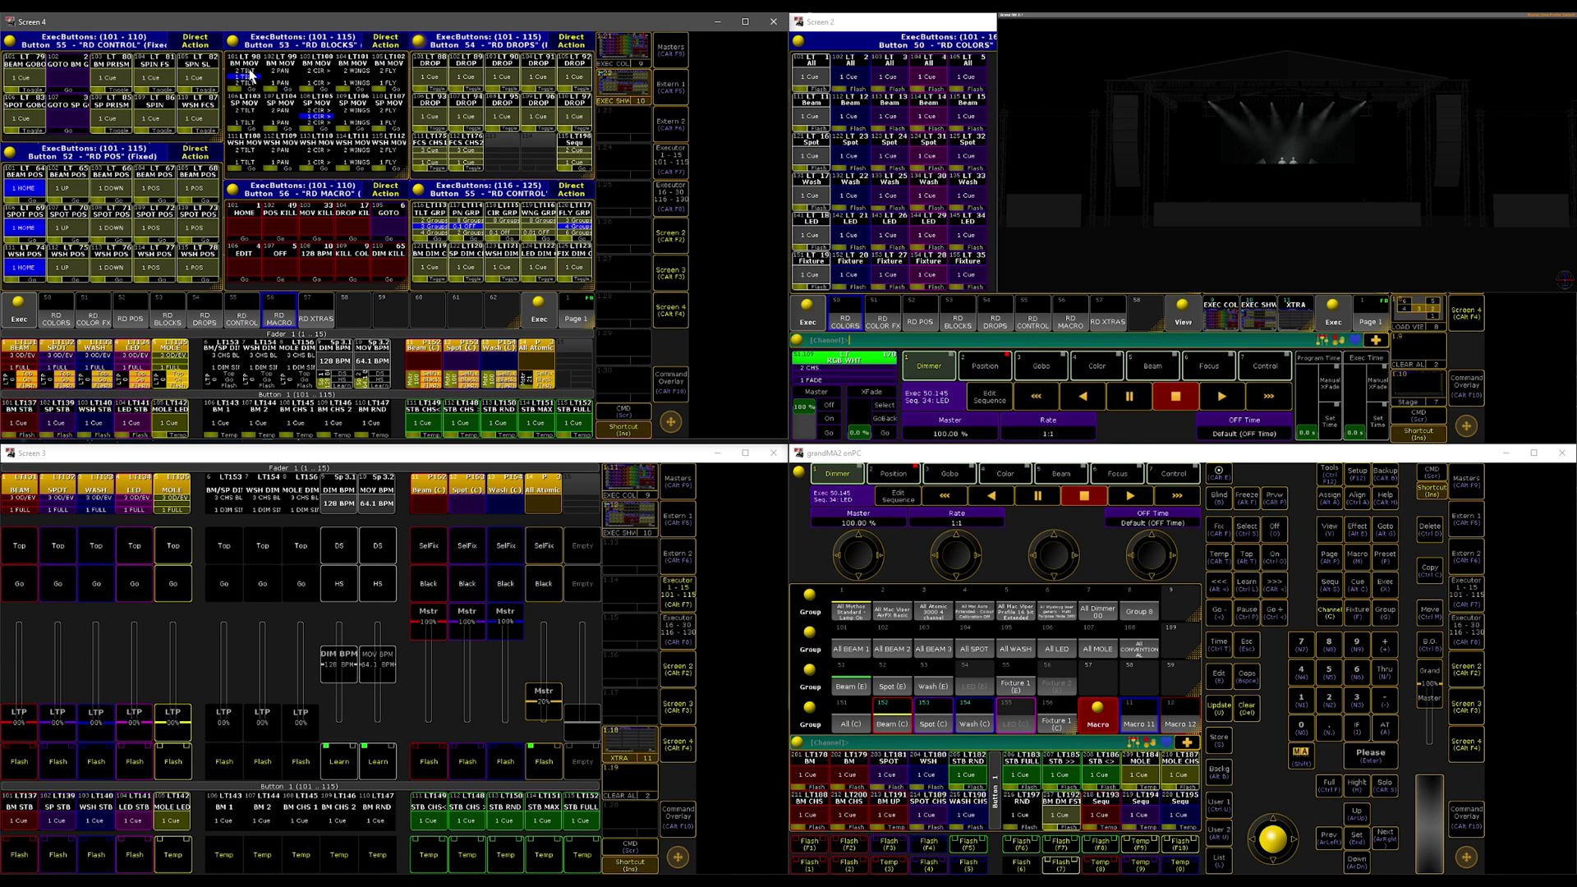
{"action": "left_click", "coordinate": [269, 163]}
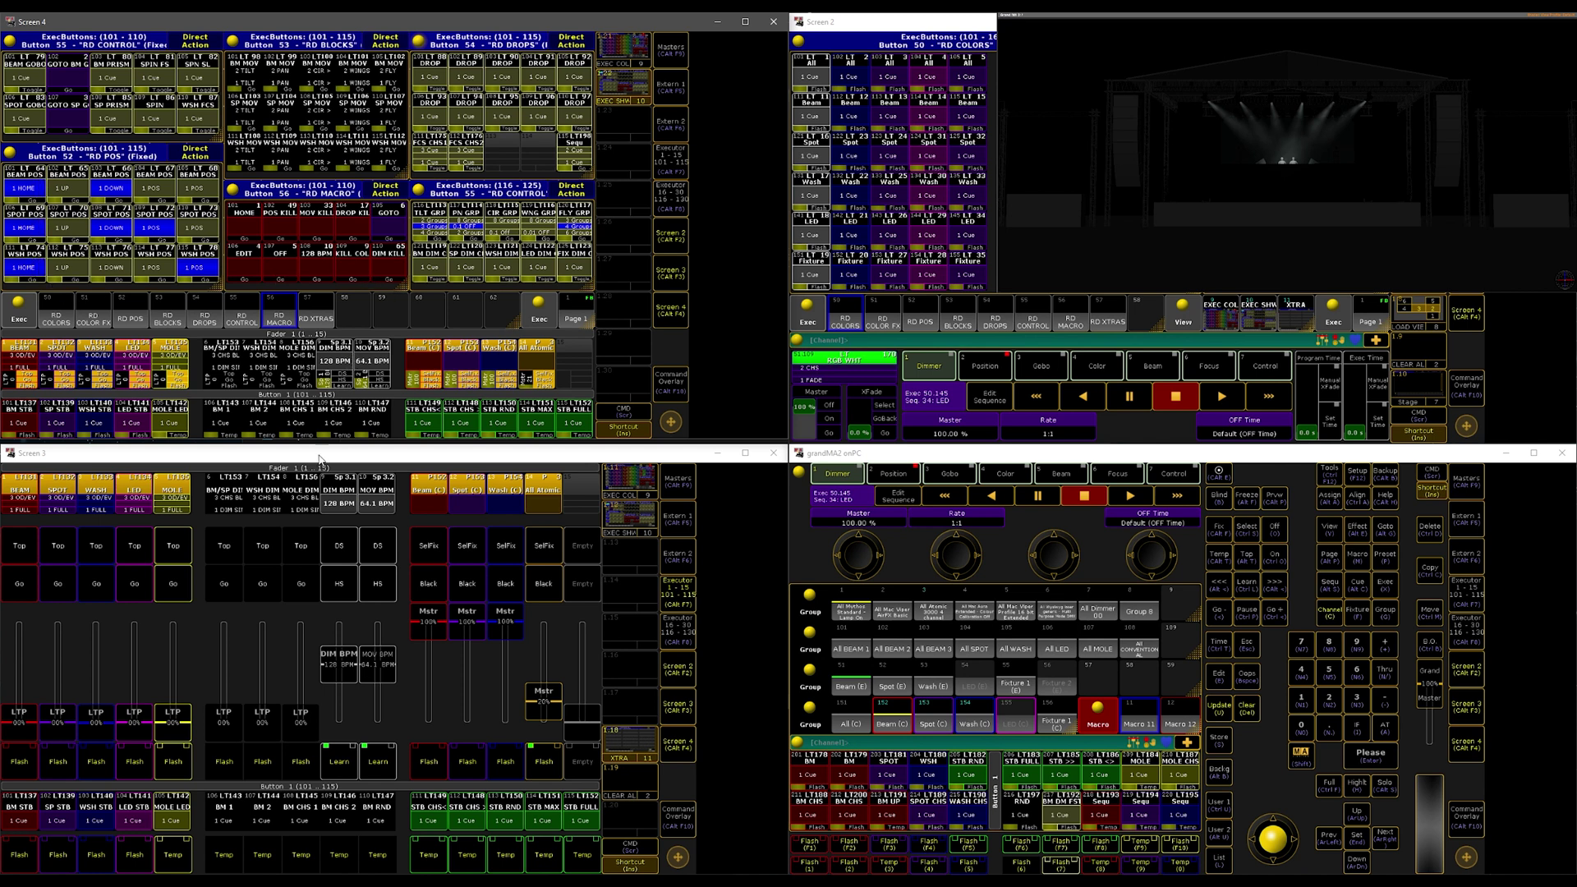
{"action": "left_click", "coordinate": [255, 452]}
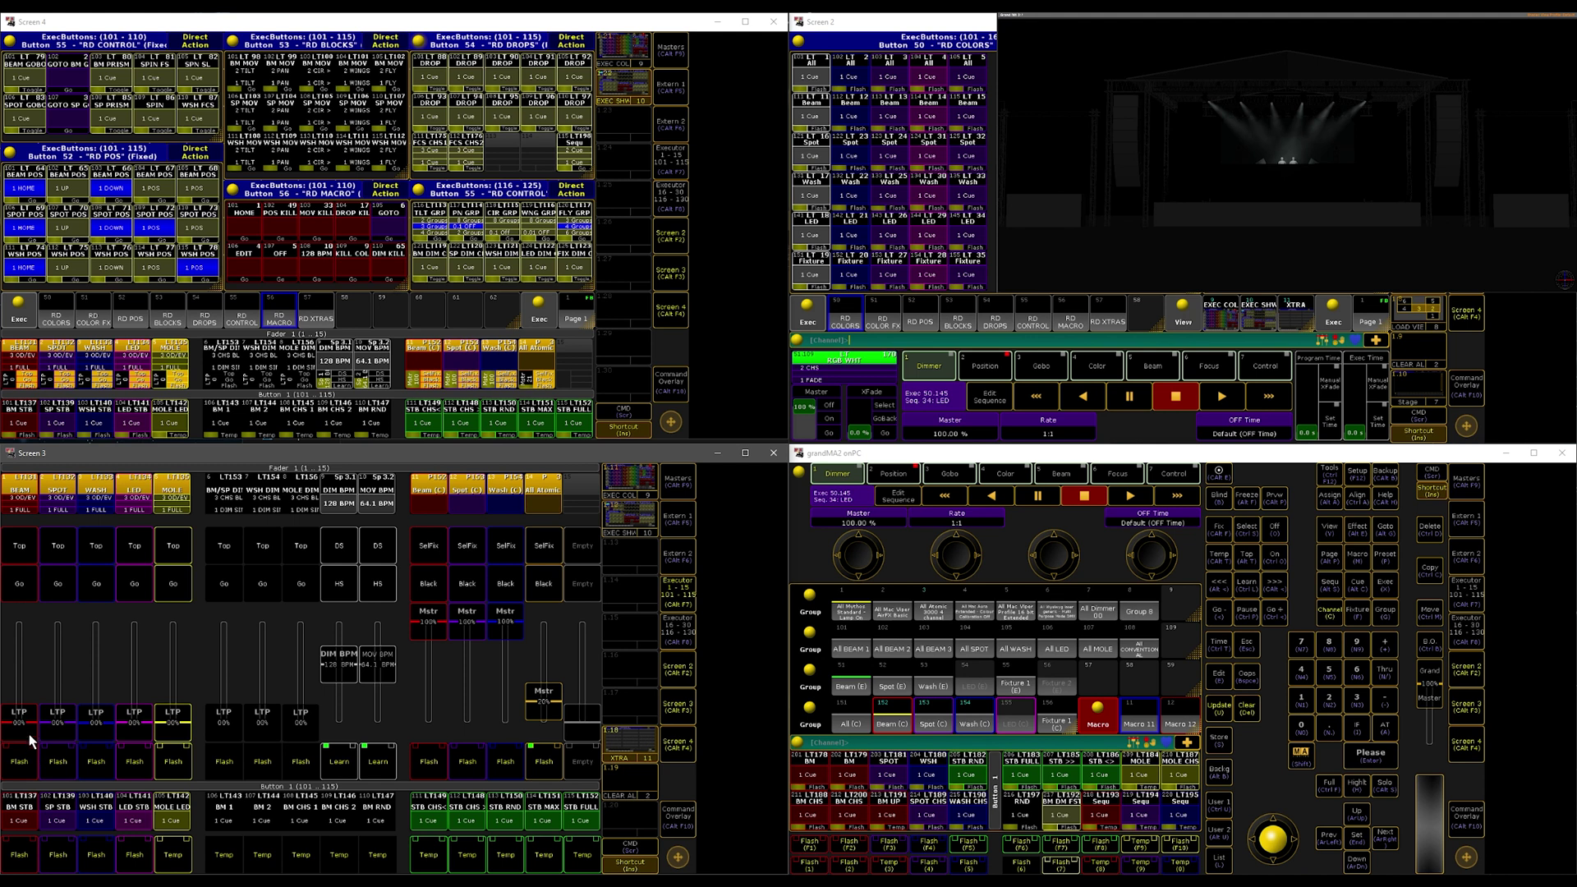
- Bump the BEAM, SPOT and WASH faders and advance BEAM and SPOT to the 2 DIM cue
{"action": "left_click_drag", "start_coordinate": [24, 726], "coordinate": [87, 730]}
{"action": "left_click_drag", "start_coordinate": [59, 722], "coordinate": [92, 770]}
{"action": "left_click_drag", "start_coordinate": [96, 624], "coordinate": [64, 743]}
{"action": "mouse_move", "coordinate": [20, 723]}
{"action": "left_mouse_down"}
{"action": "mouse_move", "coordinate": [92, 594]}
{"action": "mouse_move", "coordinate": [24, 669]}
{"action": "mouse_move", "coordinate": [28, 739]}
{"action": "left_mouse_up"}
{"action": "left_click", "coordinate": [26, 590]}
{"action": "mouse_move", "coordinate": [58, 724]}
{"action": "left_mouse_down"}
{"action": "mouse_move", "coordinate": [61, 604]}
{"action": "mouse_move", "coordinate": [62, 741]}
{"action": "left_mouse_up"}
{"action": "left_click", "coordinate": [59, 586]}
- Flash each fixture type's playback in turn, ending with the MOLE
{"action": "left_click", "coordinate": [23, 765]}
{"action": "left_click", "coordinate": [56, 767]}
{"action": "left_click", "coordinate": [97, 766]}
{"action": "left_click", "coordinate": [134, 765]}
{"action": "left_click", "coordinate": [164, 766]}
- Flash the beam and STB RND strobe looks, then run Macro 12 and start the BMP executor
{"action": "left_click", "coordinate": [862, 840]}
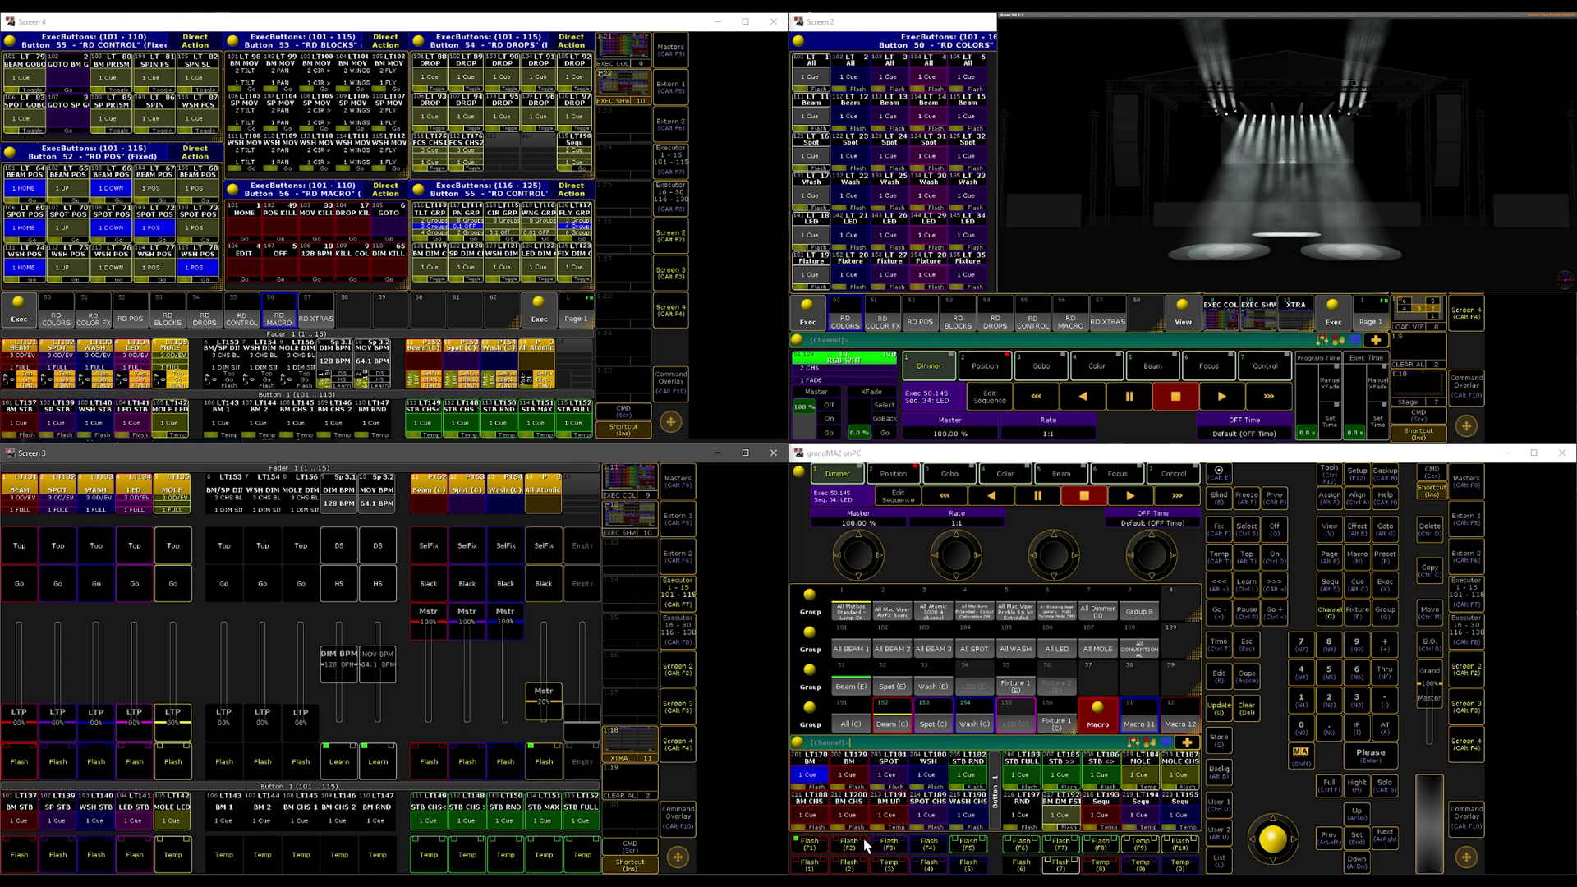
{"action": "left_click", "coordinate": [846, 851]}
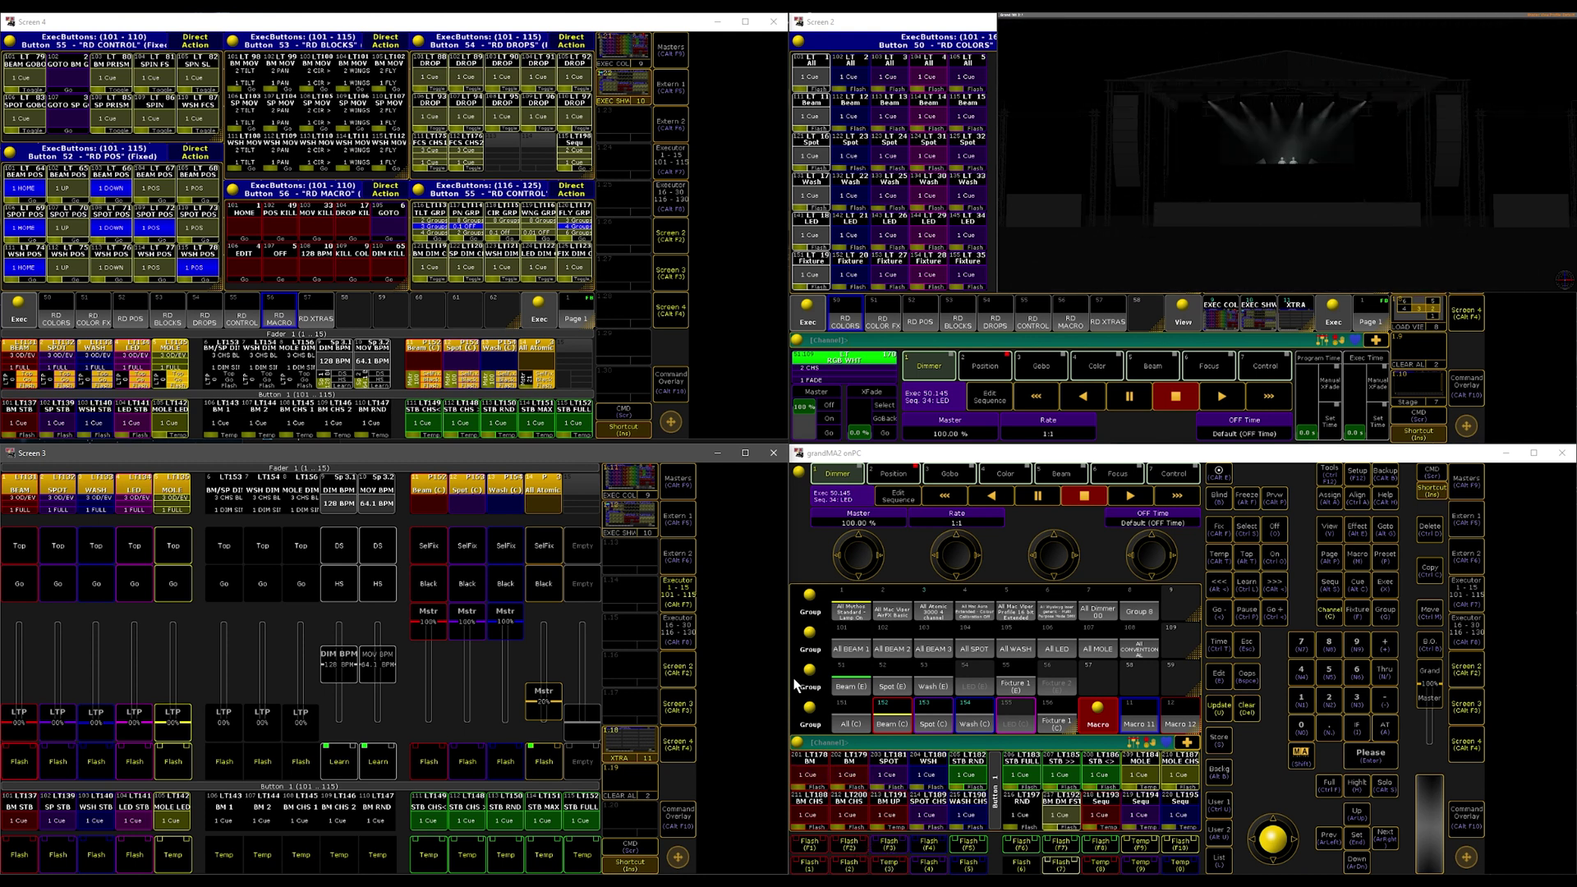
{"action": "left_click", "coordinate": [951, 787]}
{"action": "left_click", "coordinate": [1183, 726]}
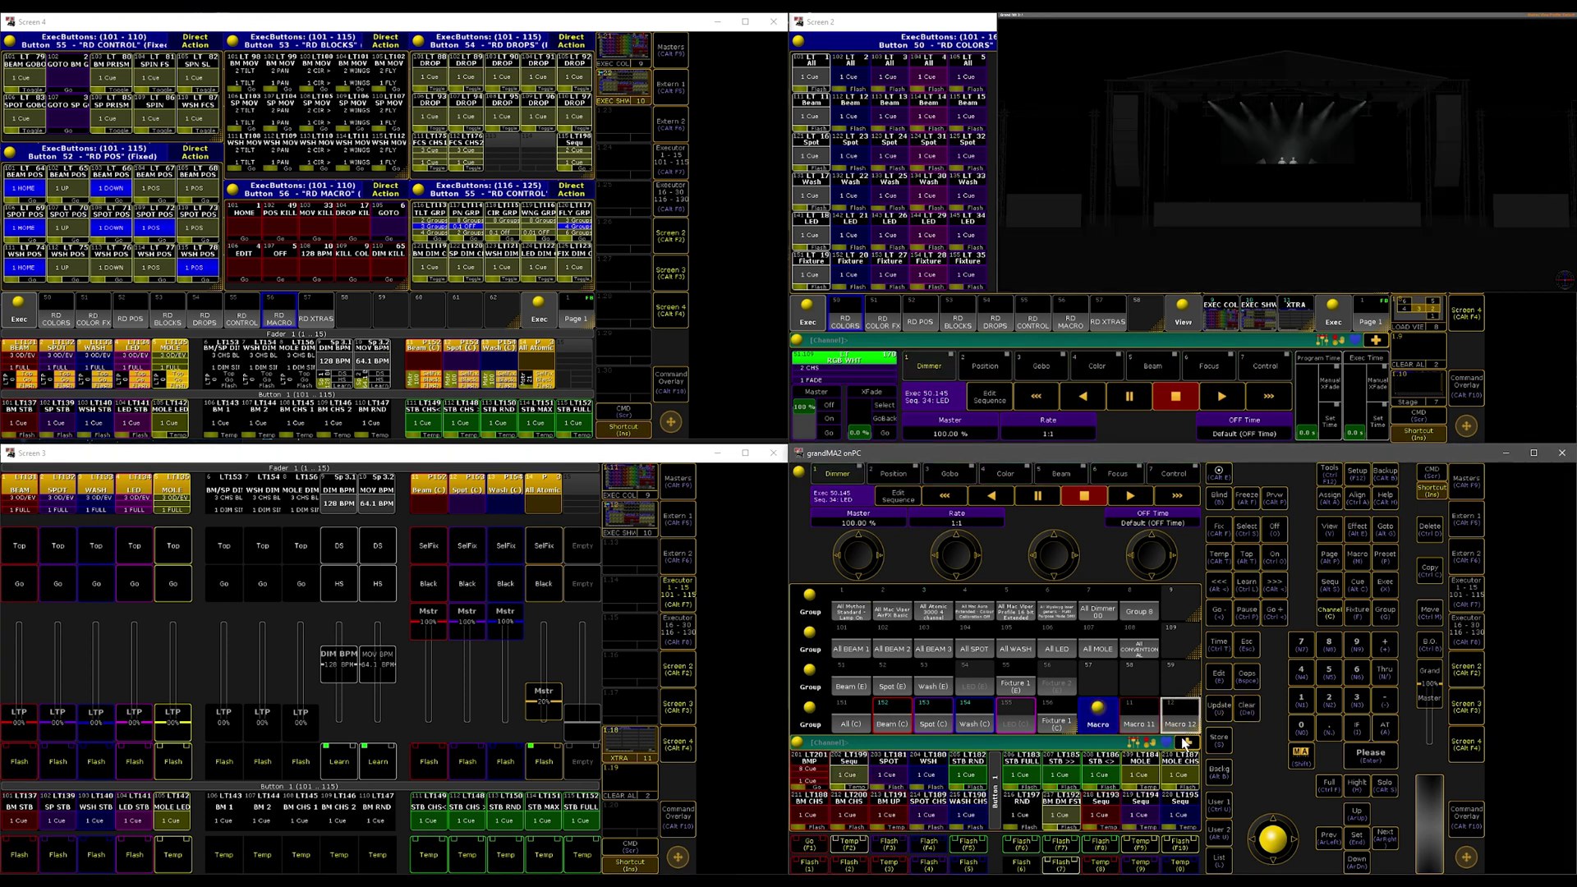
{"action": "key", "text": "F1"}
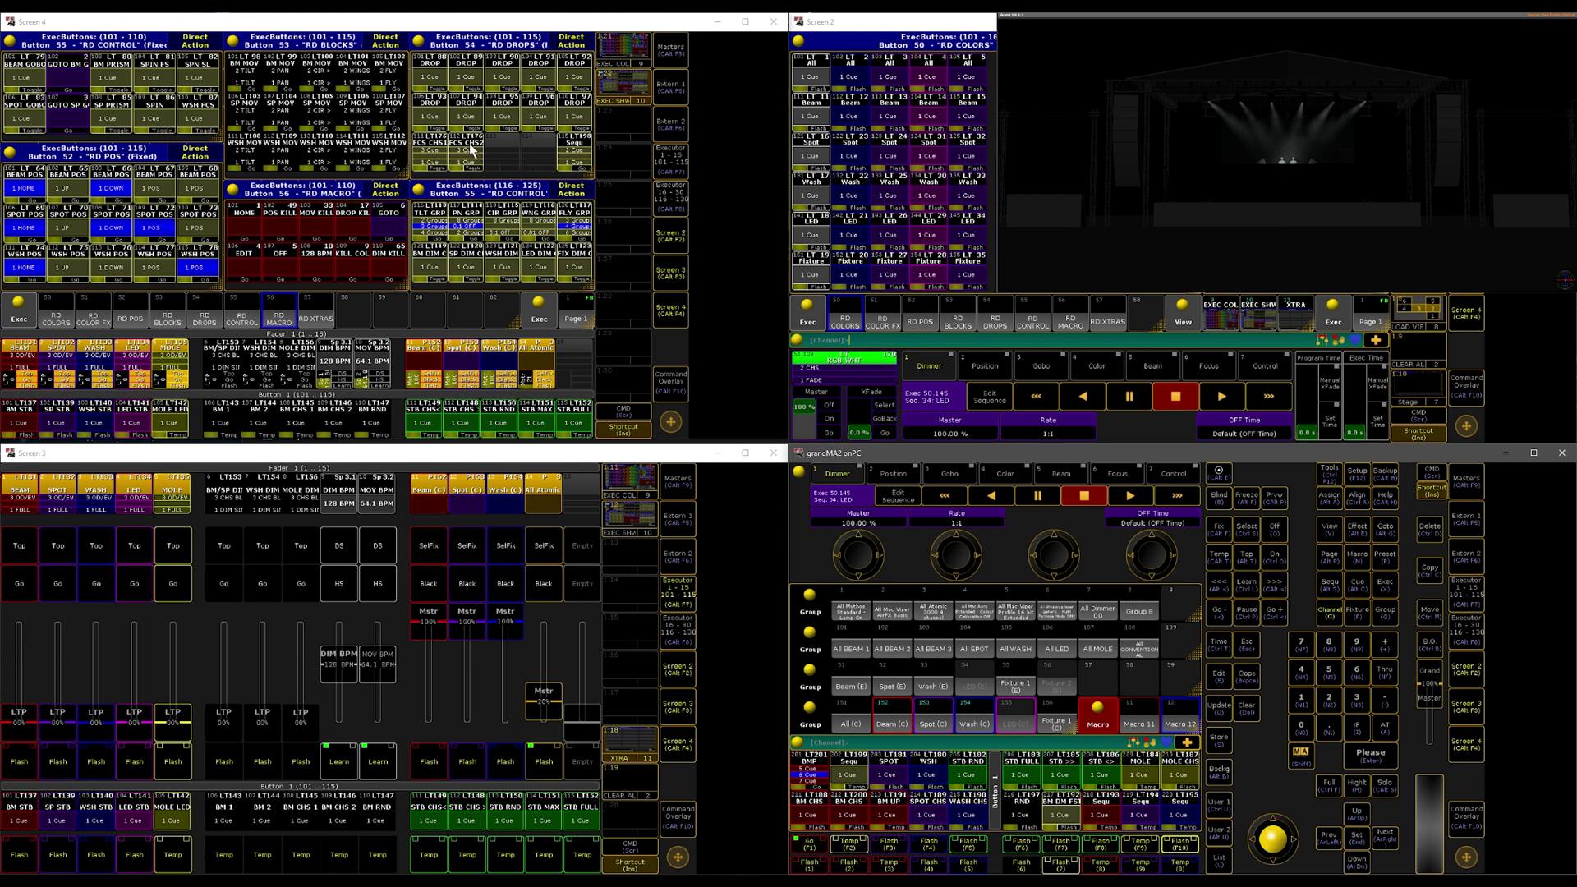
- Fire drop looks LT 88, LT 89 and LT 90 in turn, release LT 90, and show RD XTRAS on Screen 3
{"action": "left_click", "coordinate": [433, 83]}
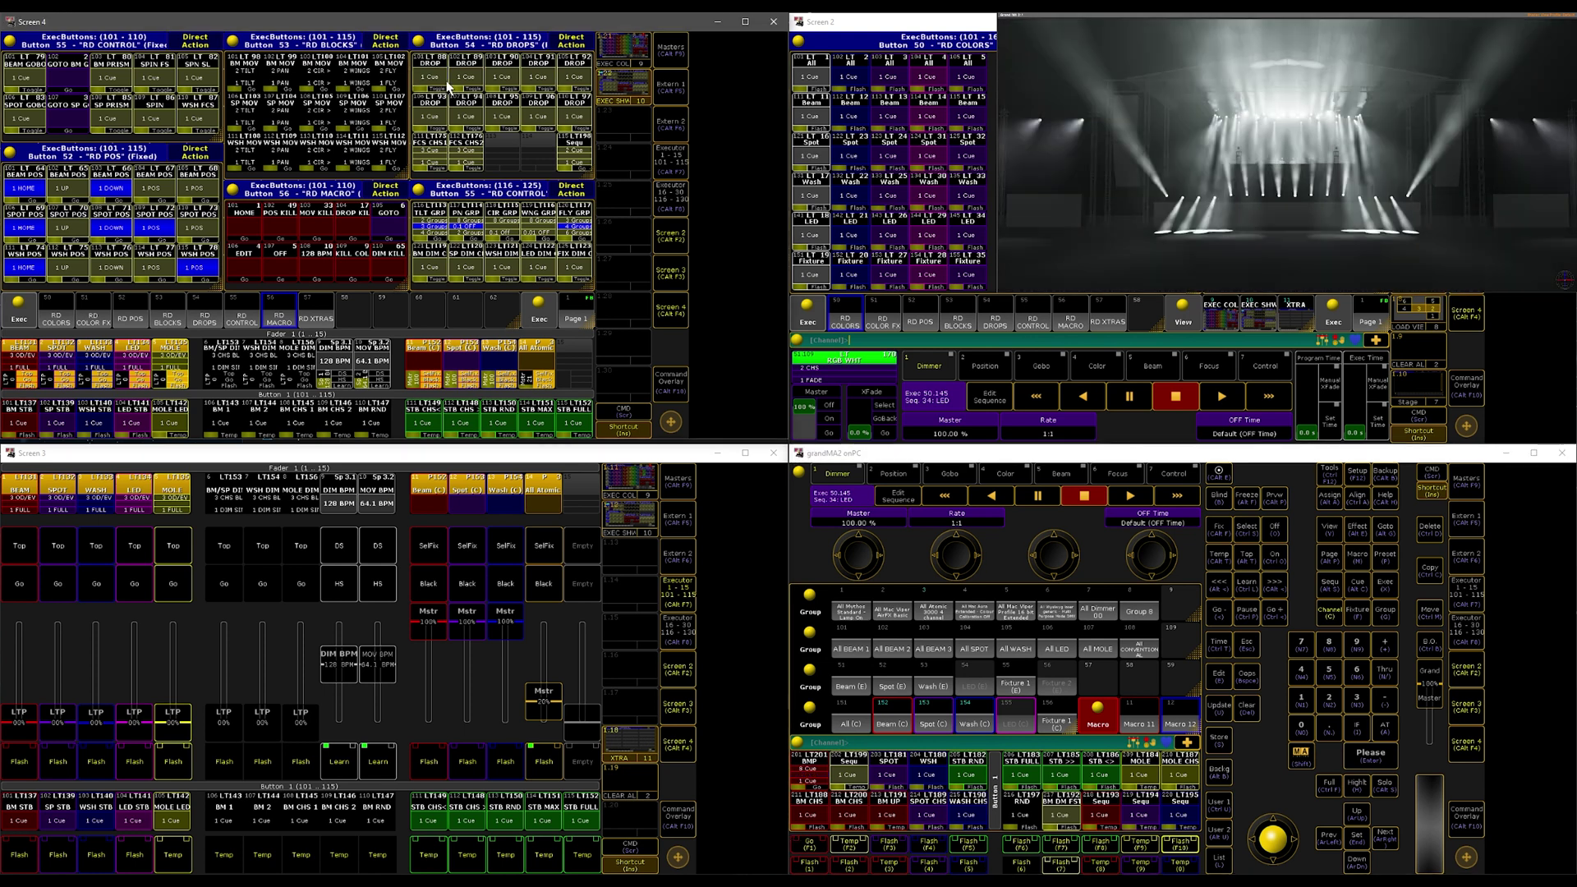
{"action": "left_click", "coordinate": [473, 79]}
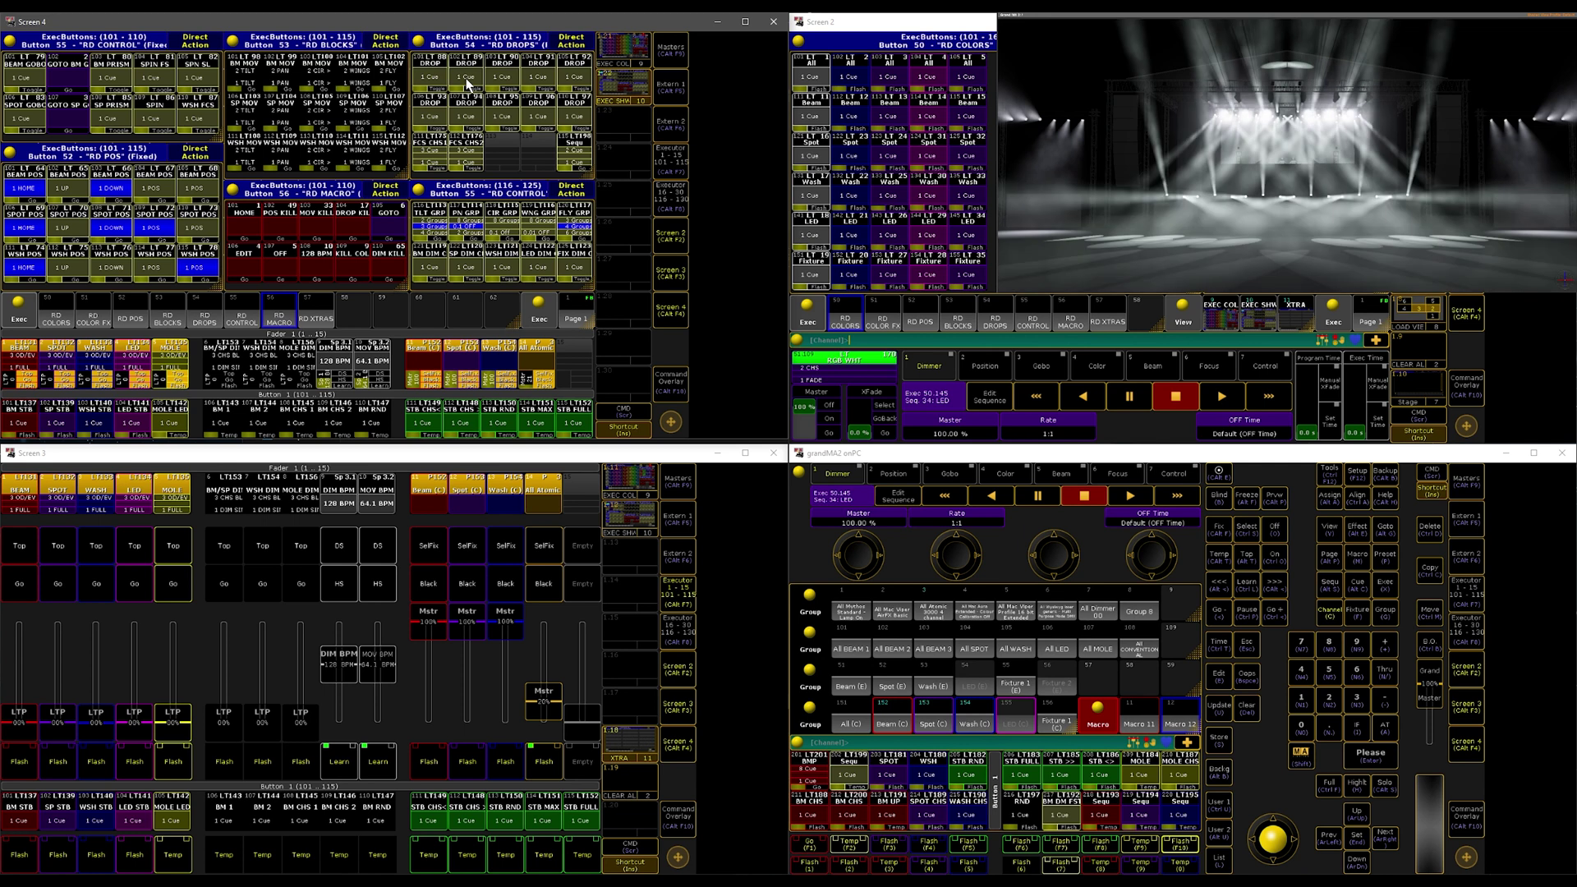
{"action": "left_click", "coordinate": [500, 81]}
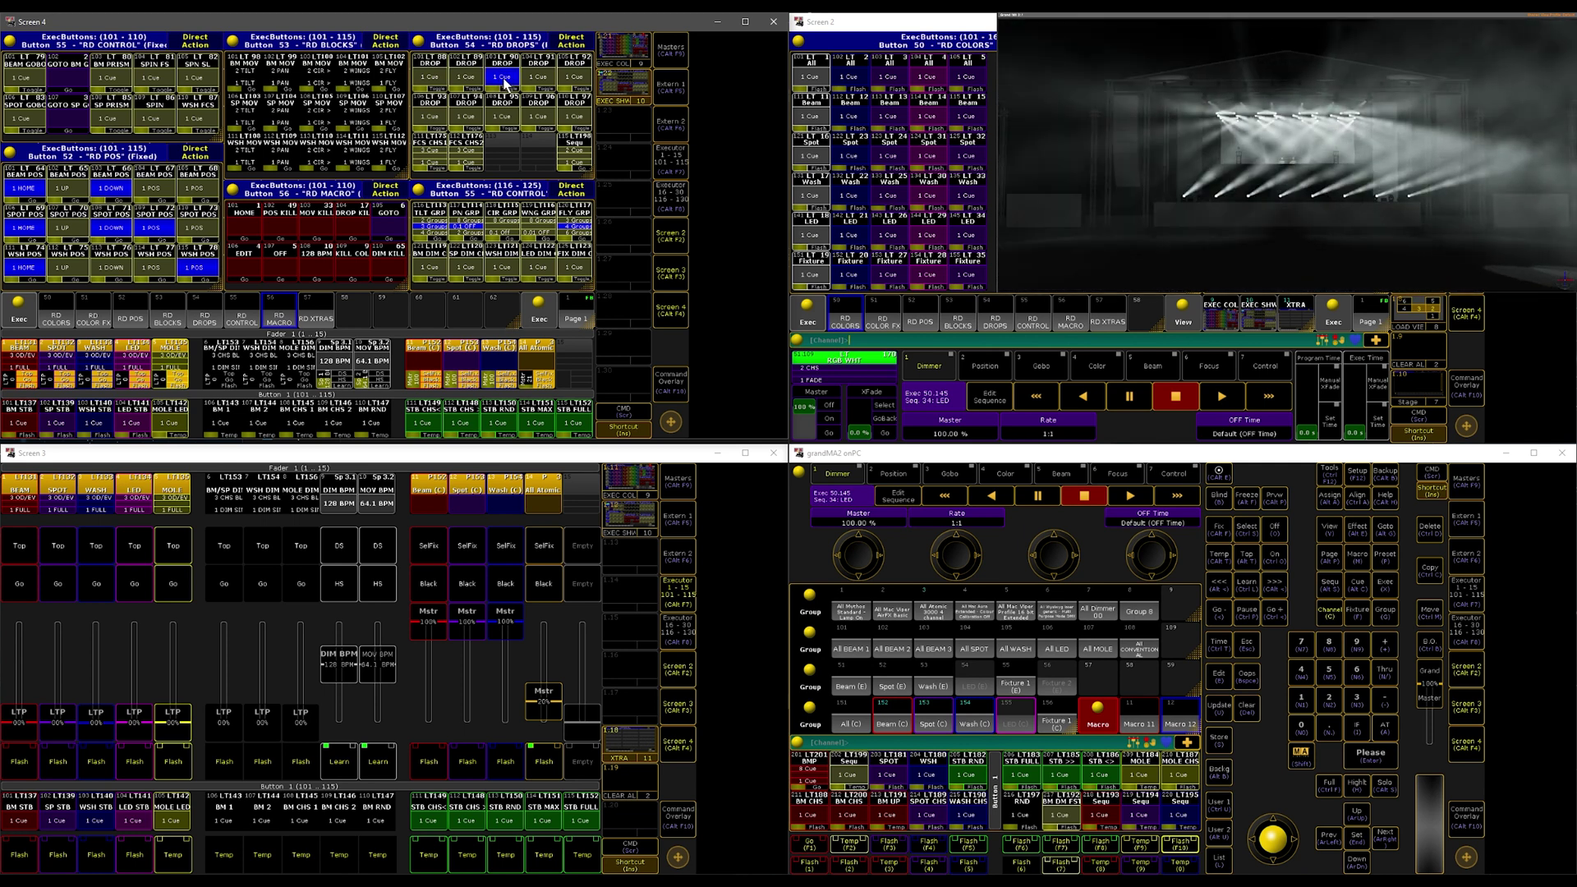
{"action": "left_click", "coordinate": [504, 82]}
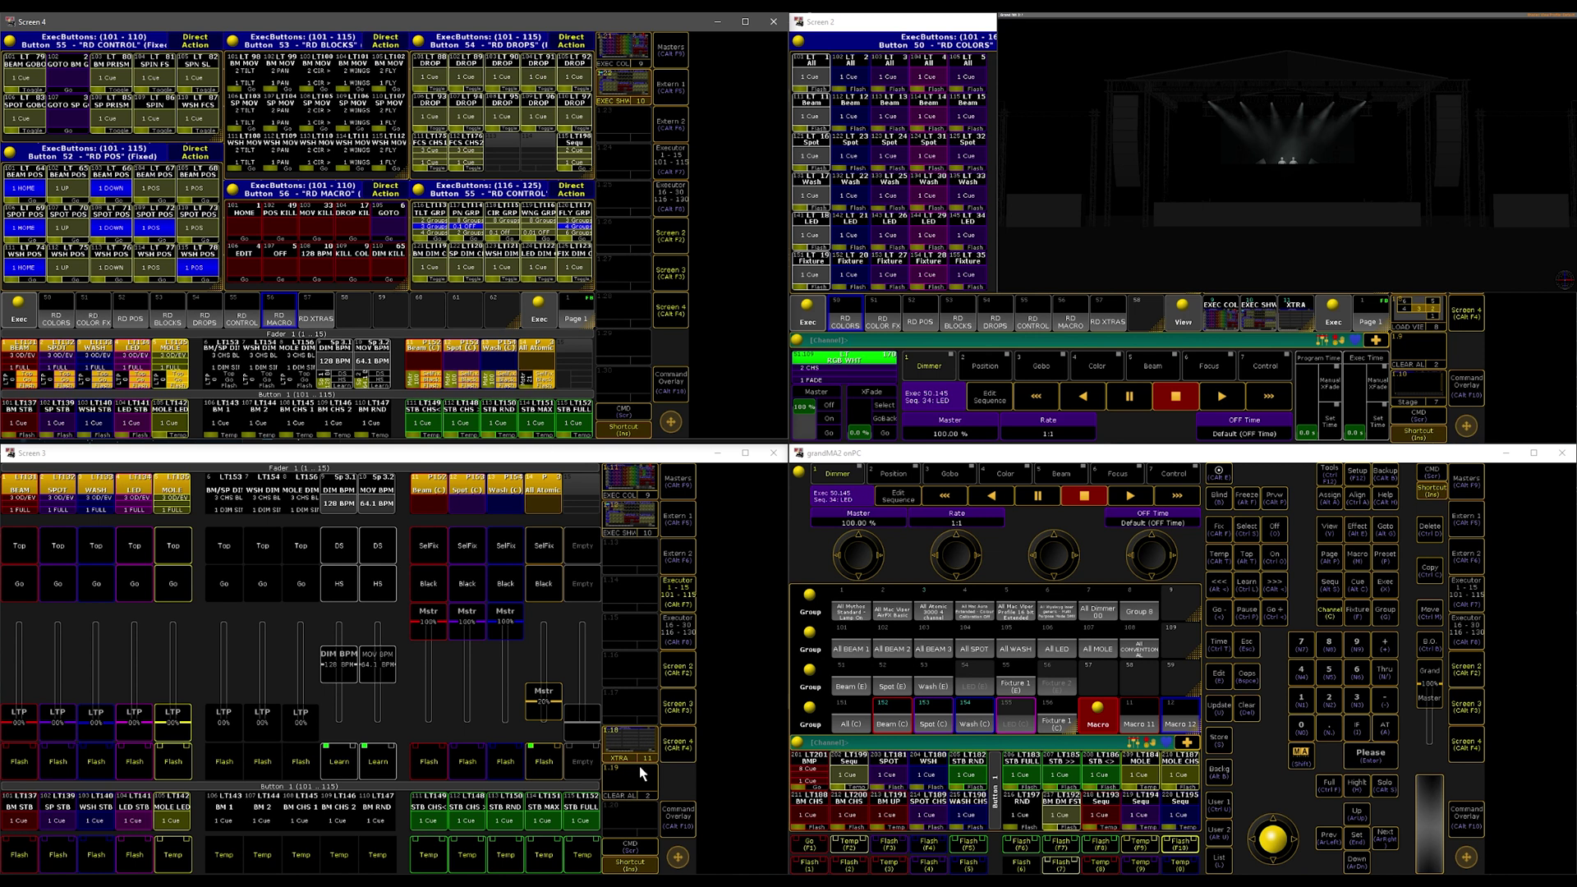
{"action": "left_click", "coordinate": [638, 744]}
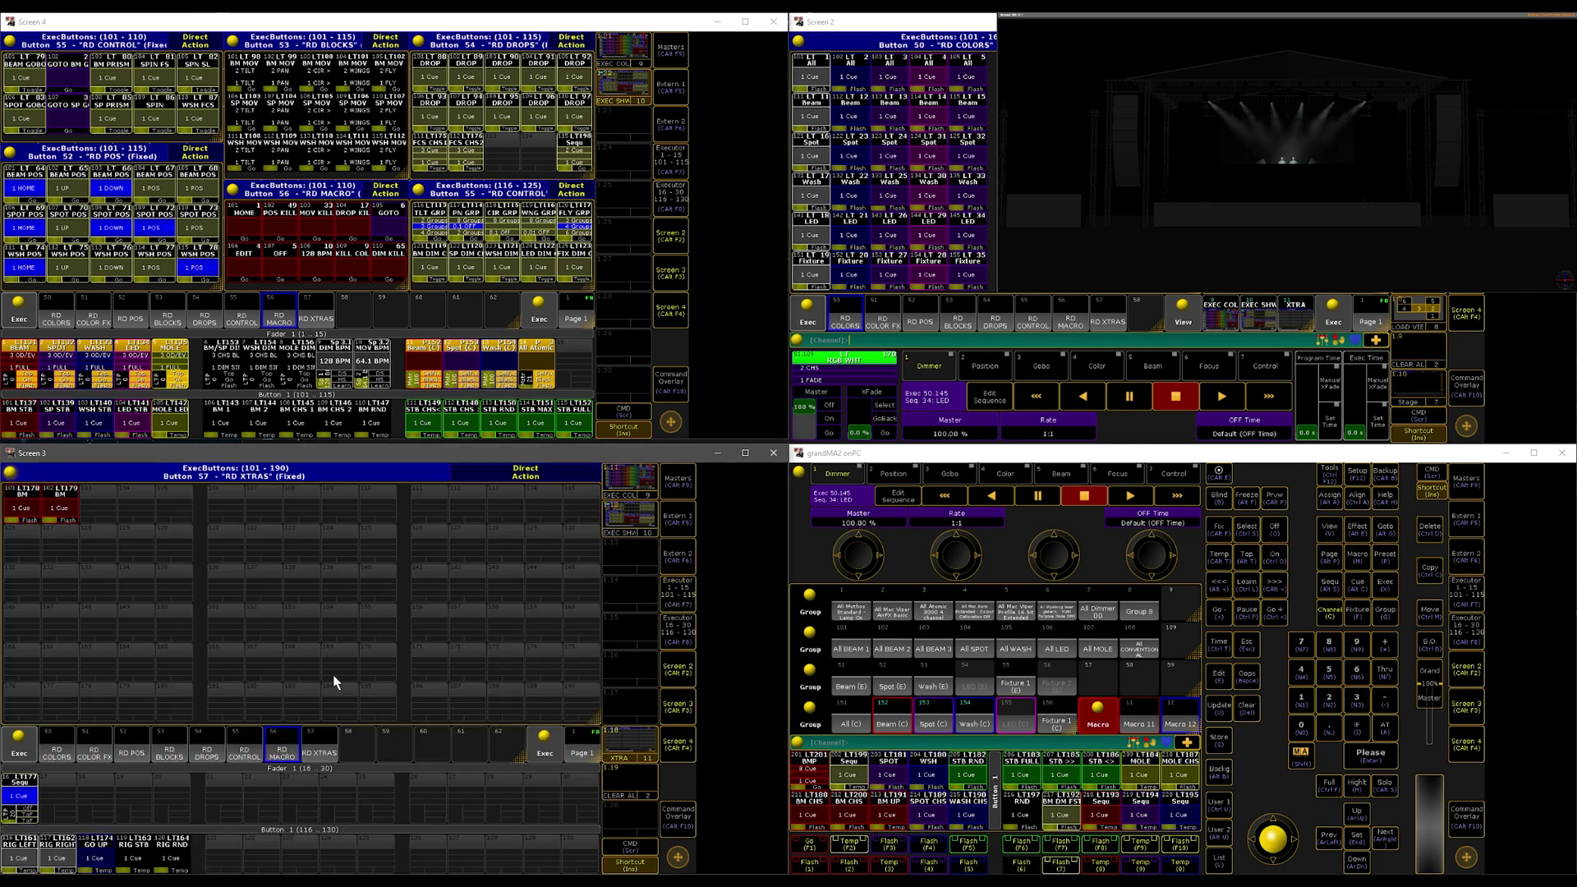